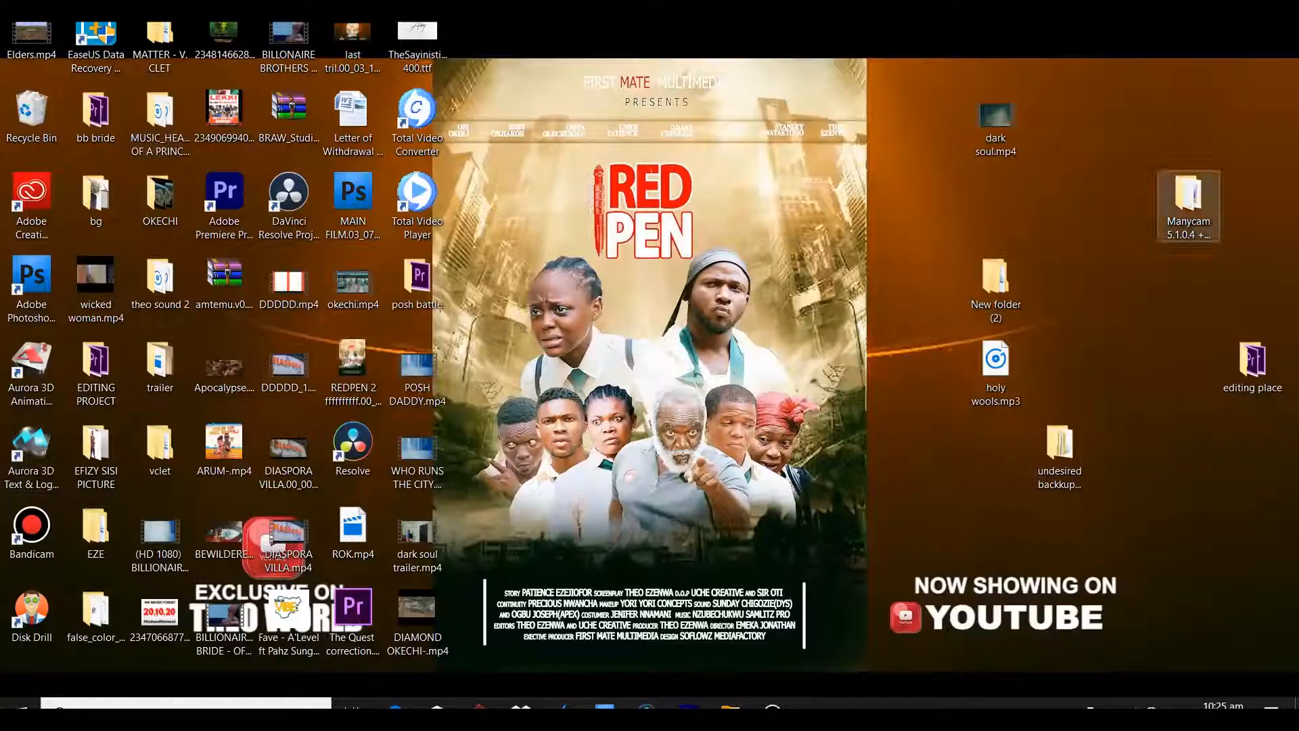
# Search for PluralEyes 4 and launch it
pyautogui.click(196, 704)
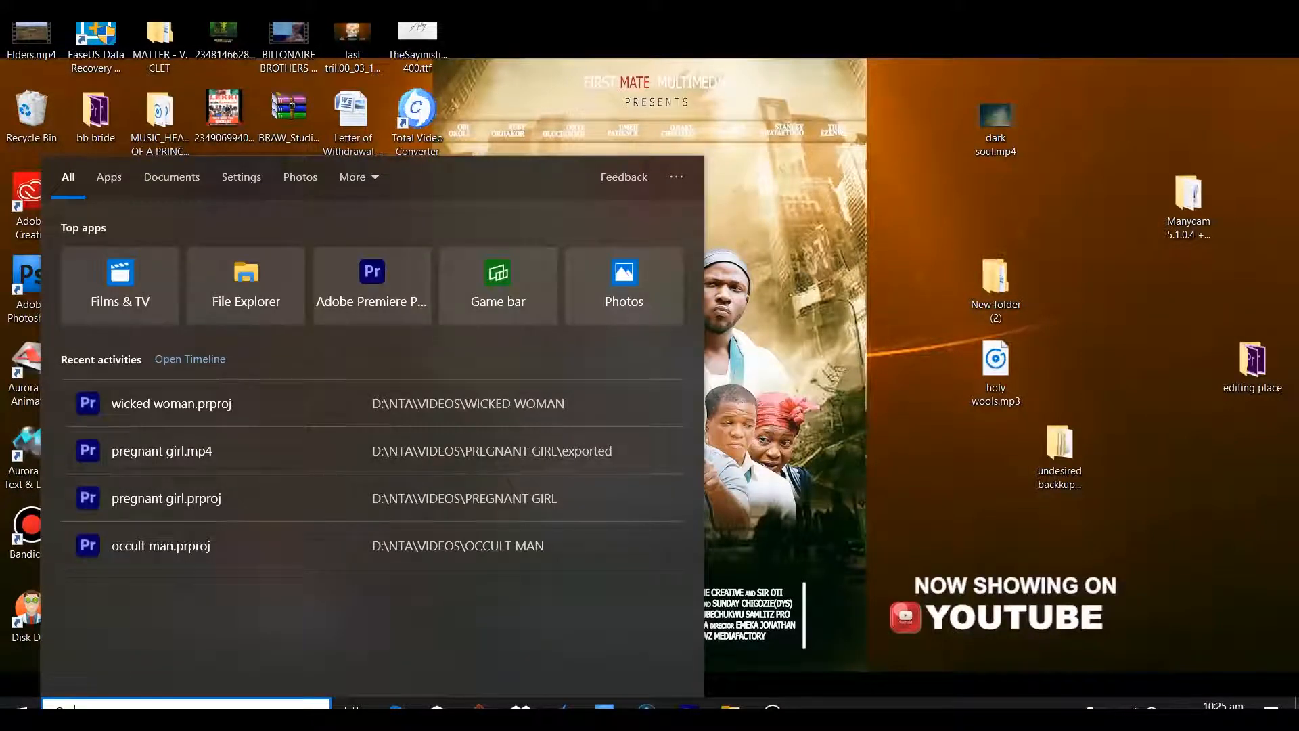
pyautogui.write('plur')
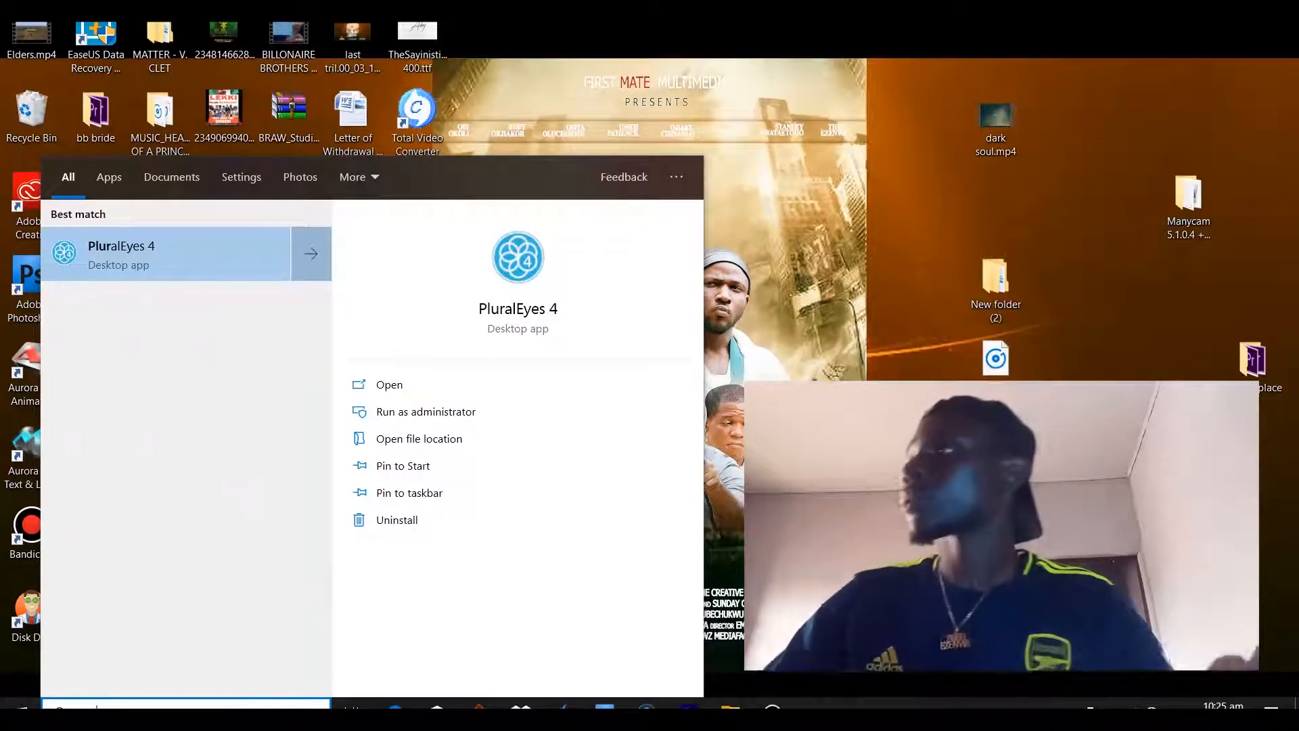
pyautogui.press('Return')
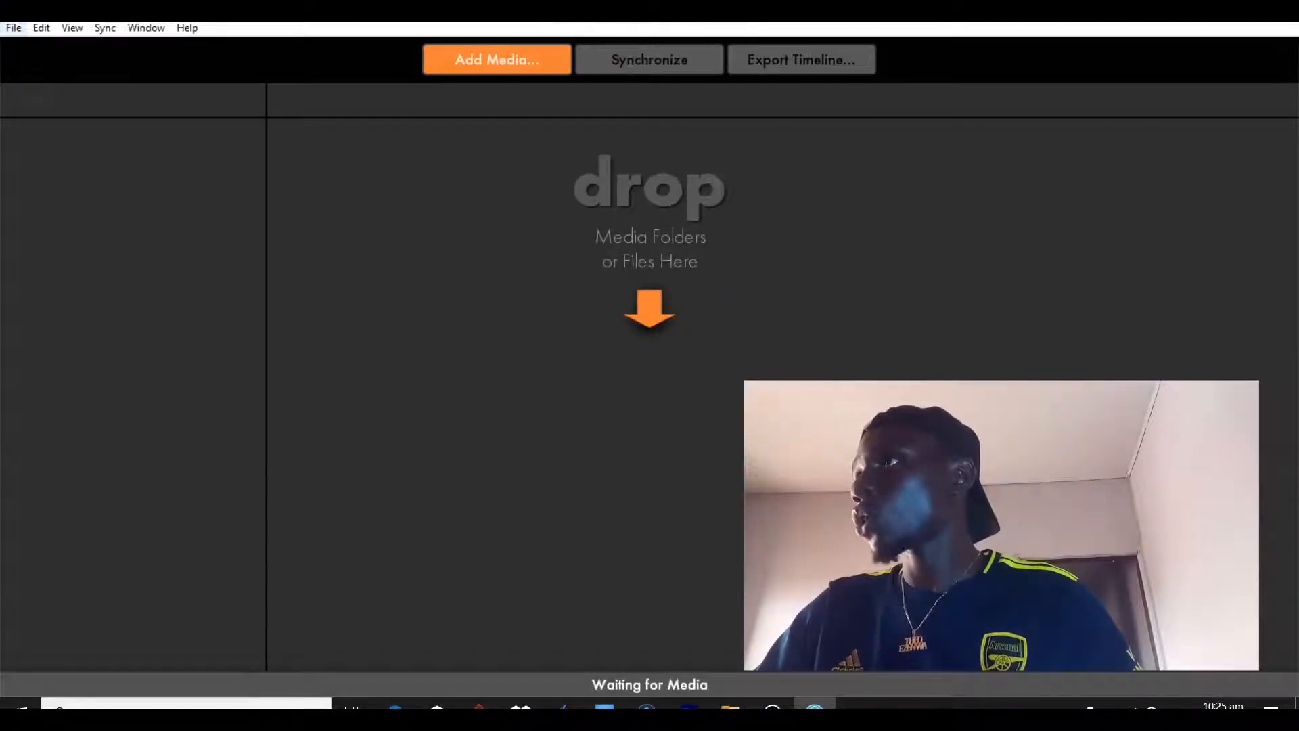
pyautogui.click(13, 28)
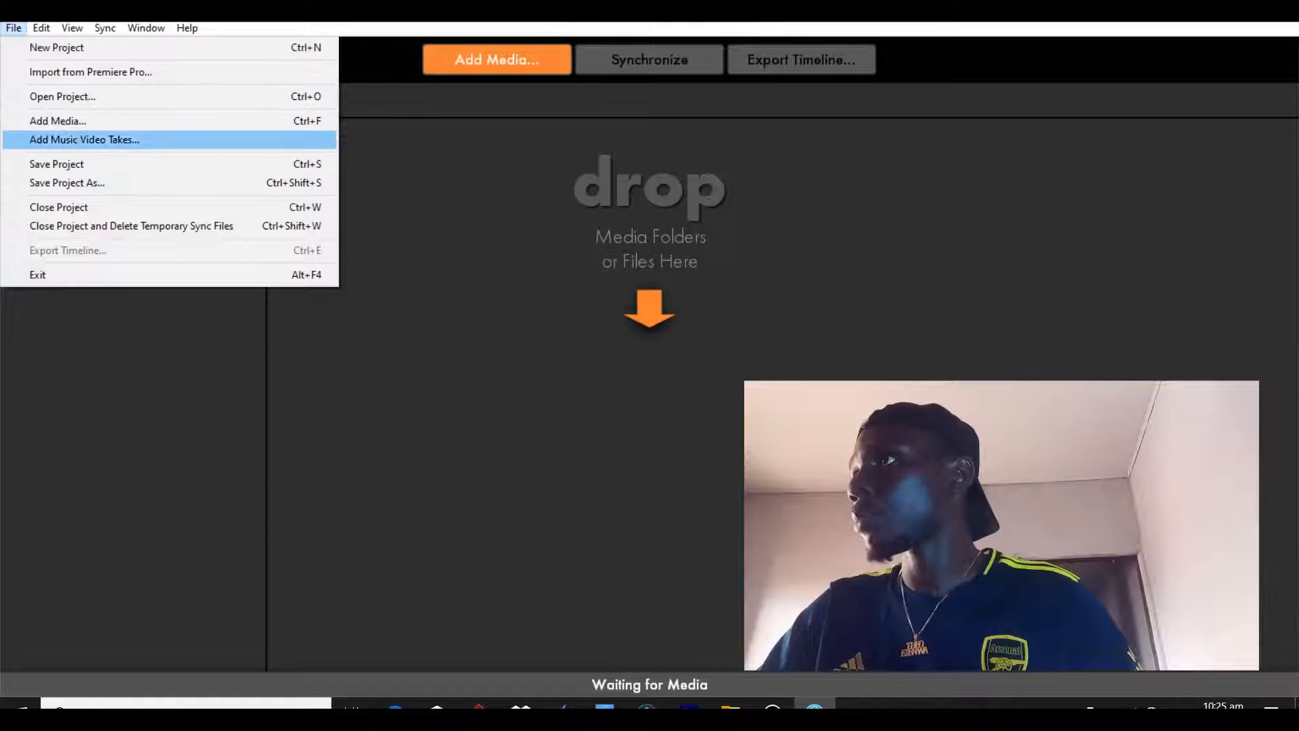
pyautogui.click(14, 28)
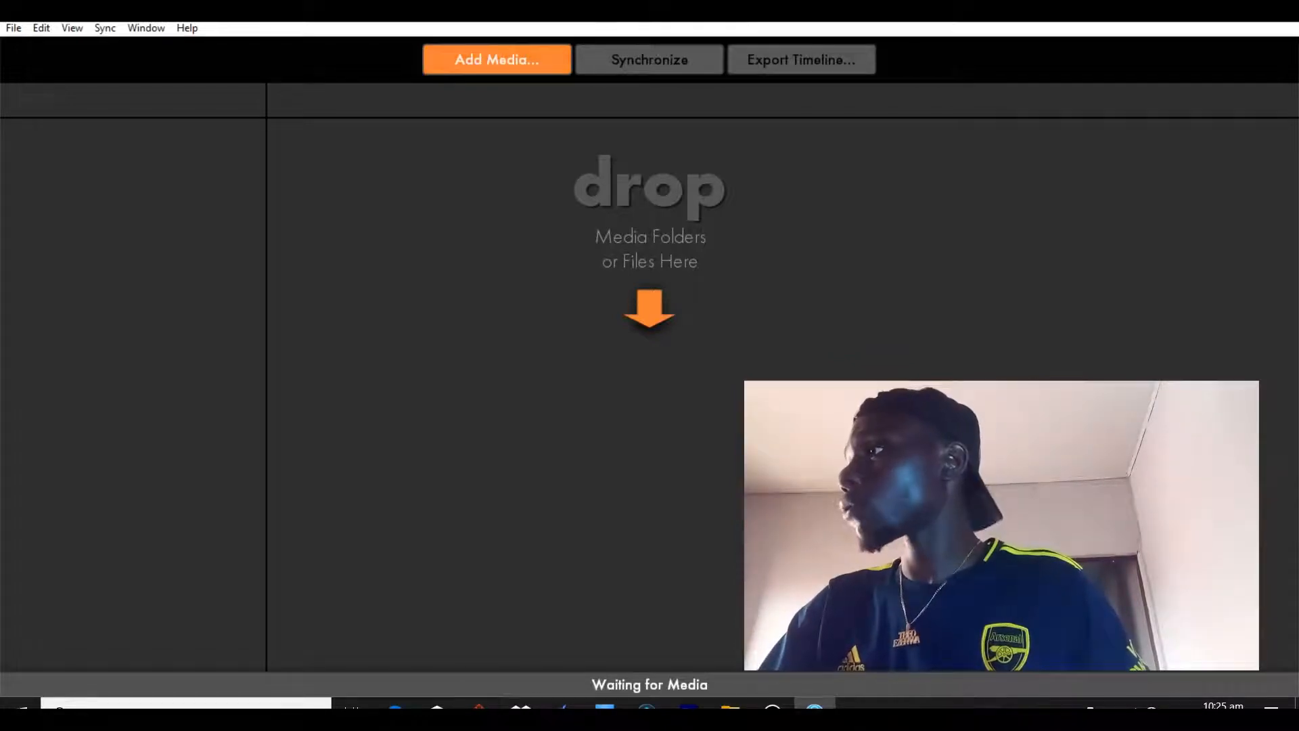
# Switch to File Explorer and examine the sound, converted, cam 2 and cam 1 ursa folders in dialogue Arum, including the clips inside converted
pyautogui.click(731, 707)
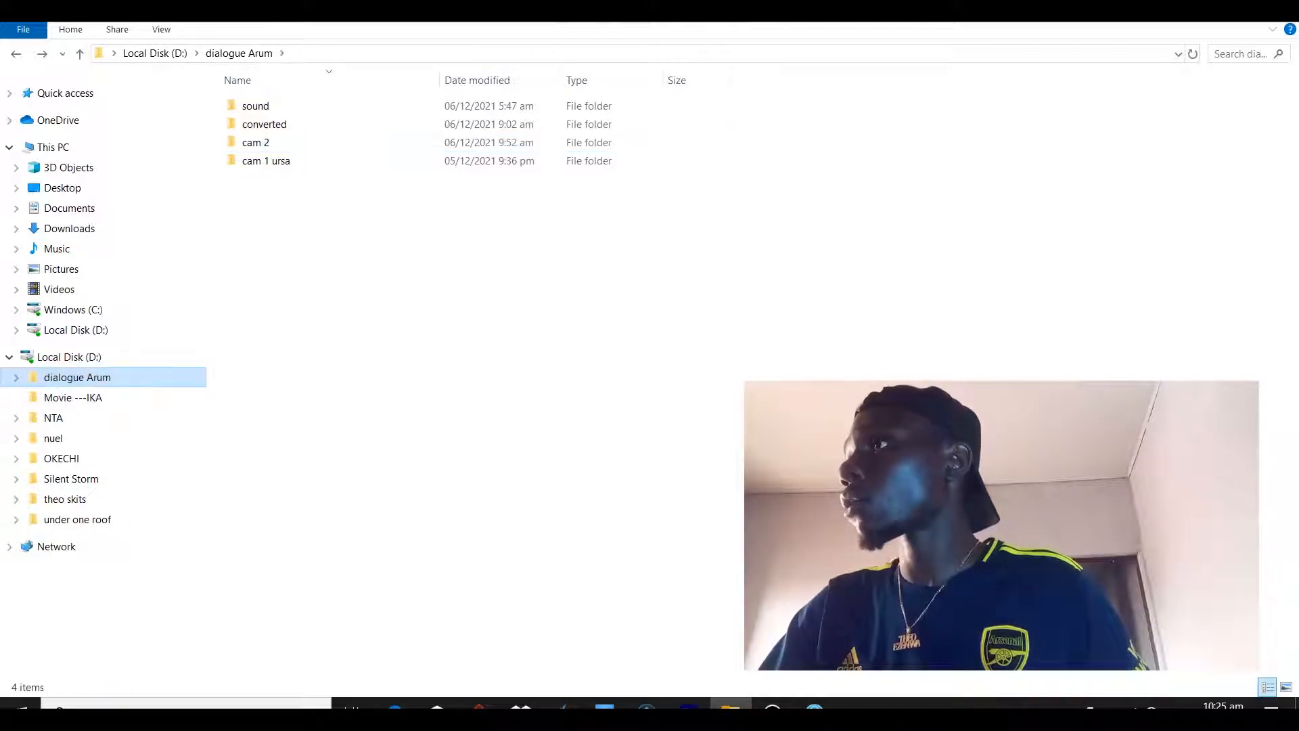
pyautogui.click(304, 106)
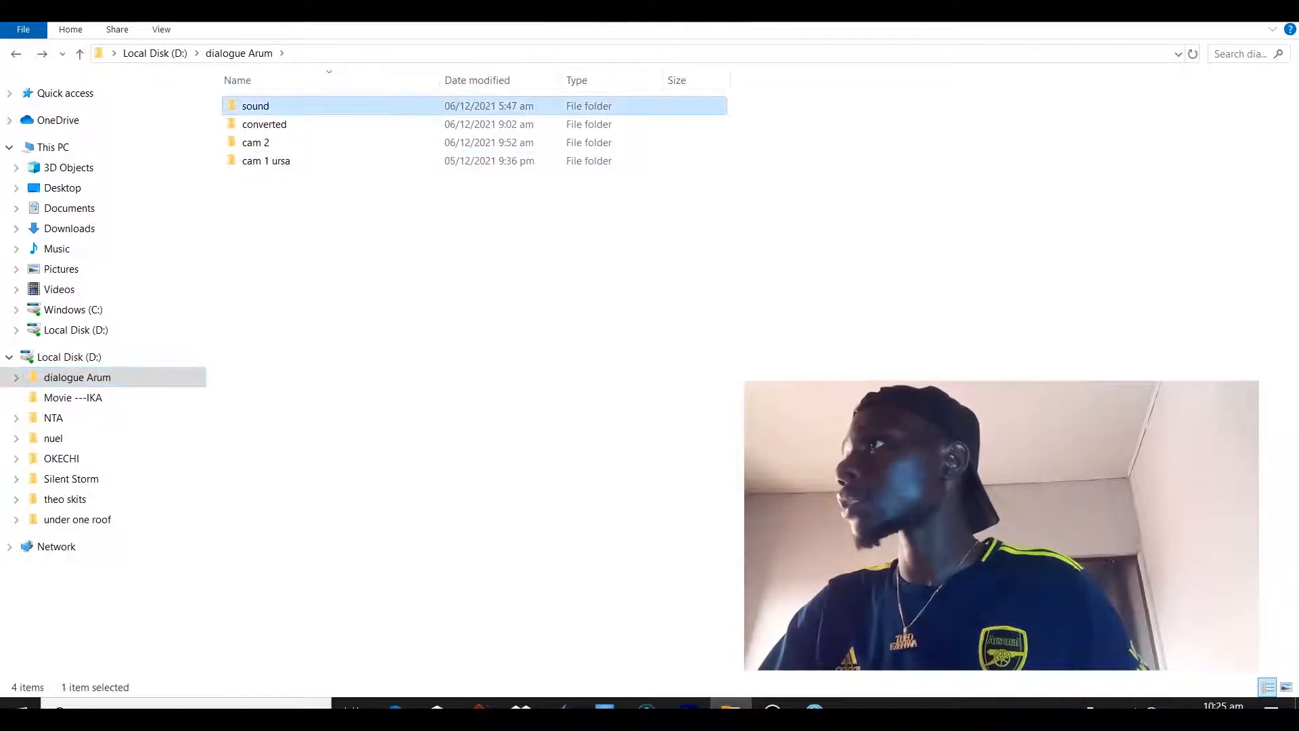
pyautogui.click(304, 124)
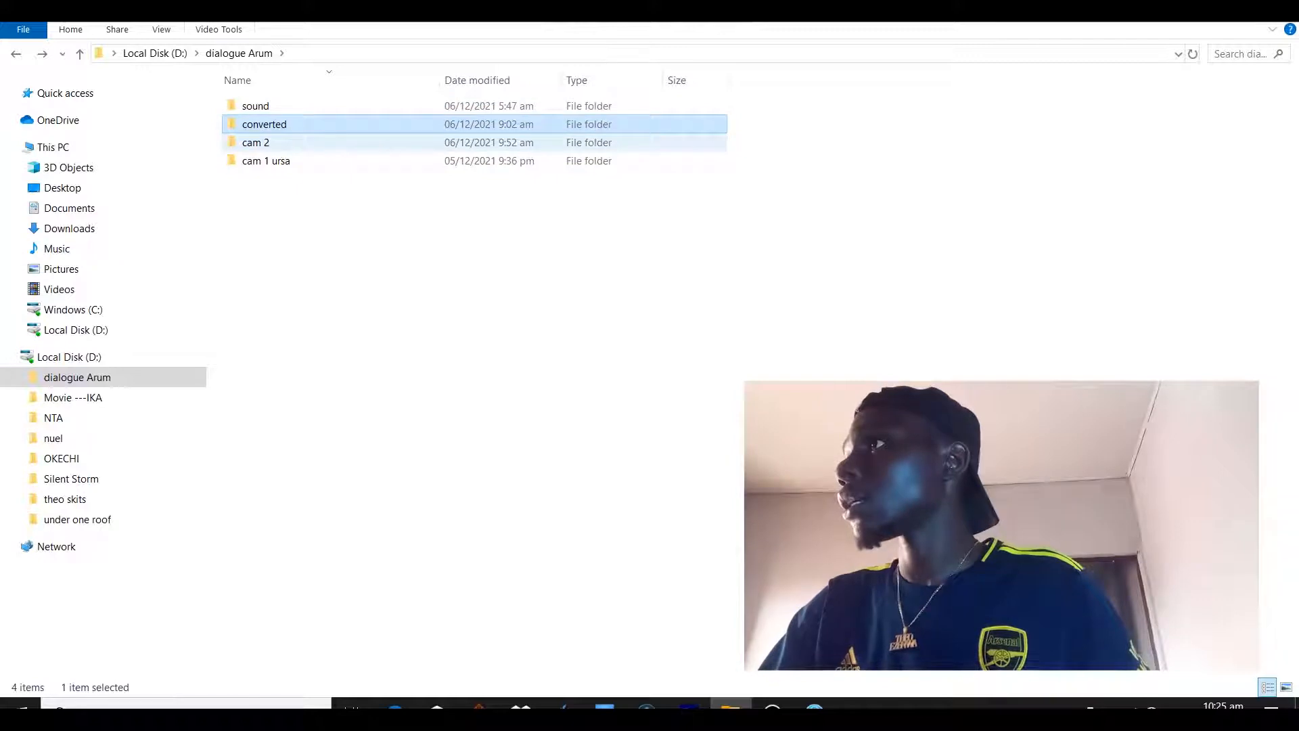
pyautogui.click(304, 125)
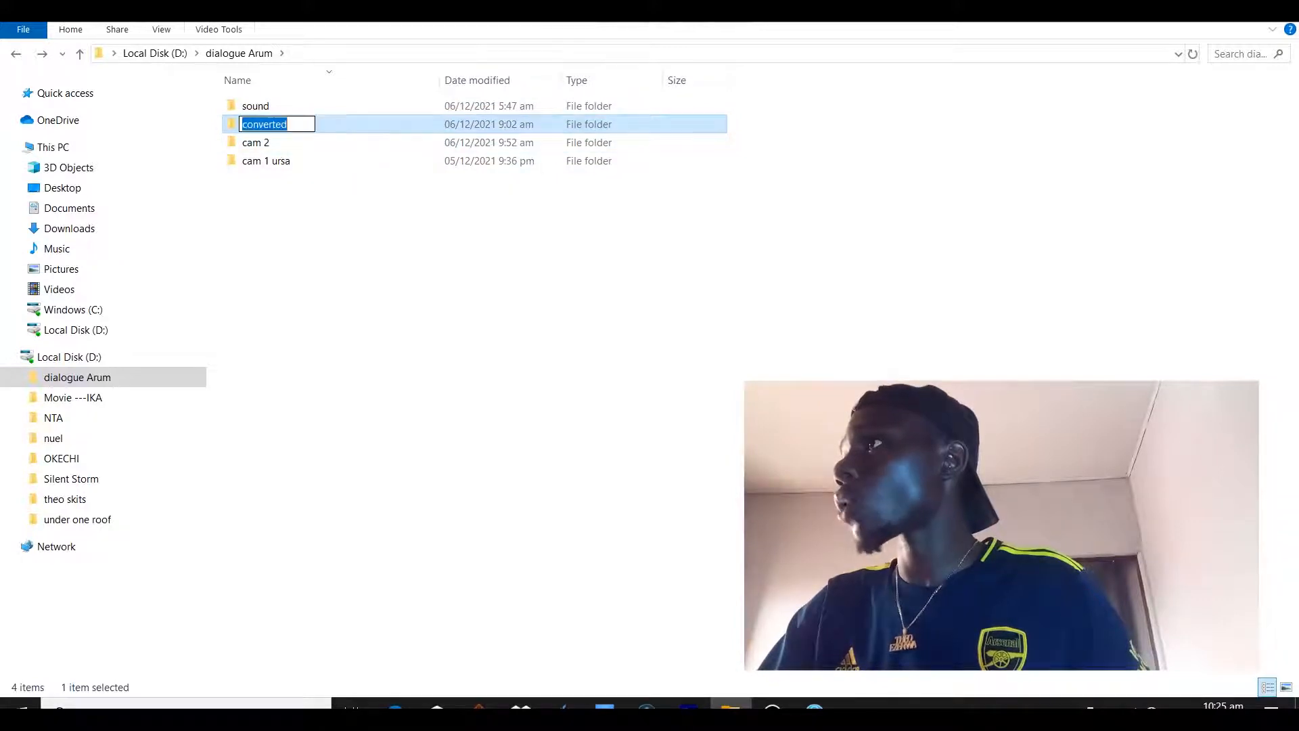
pyautogui.click(332, 124)
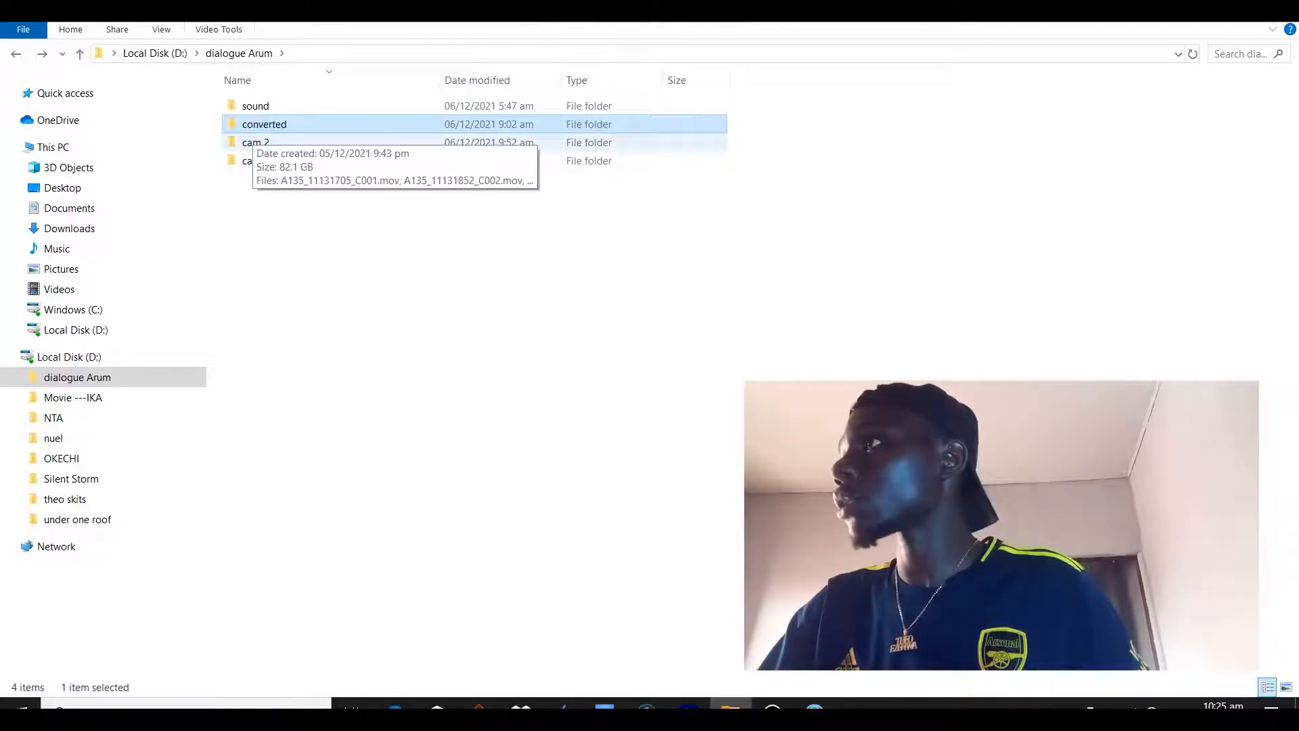
pyautogui.click(257, 143)
pyautogui.click(262, 161)
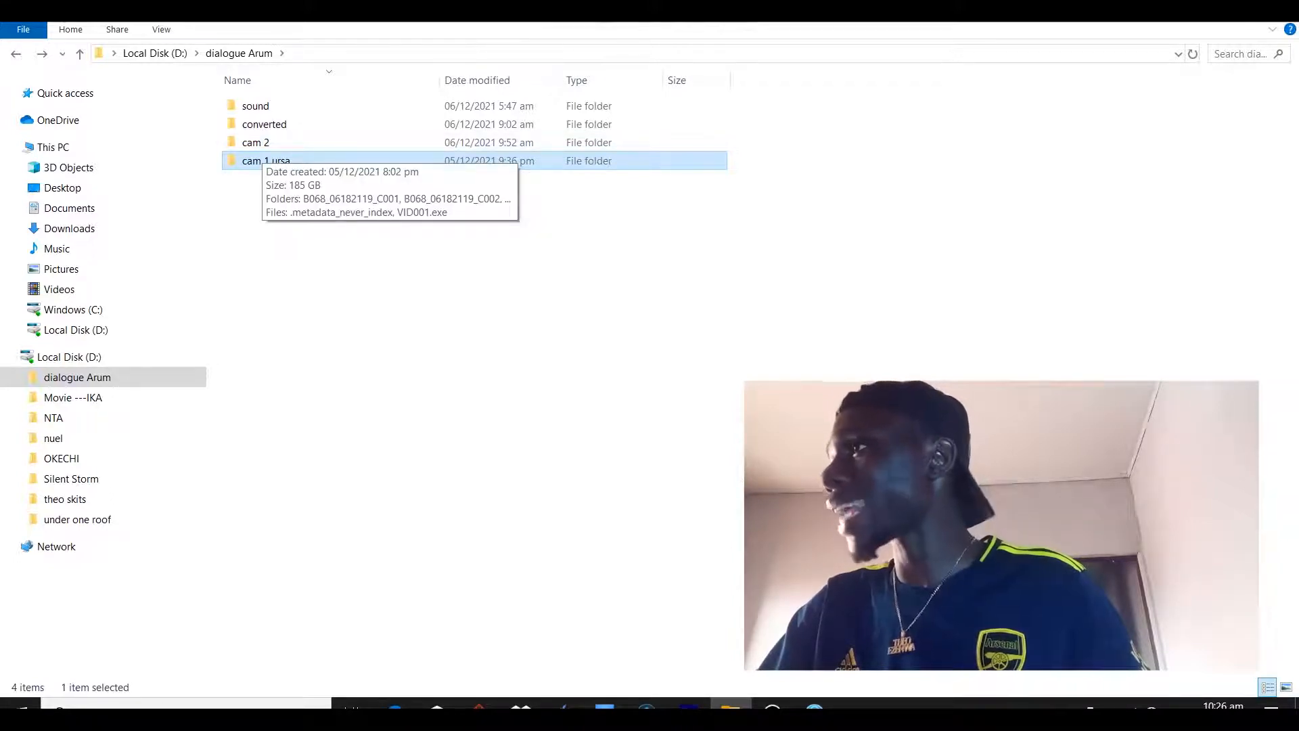
pyautogui.doubleClick(262, 125)
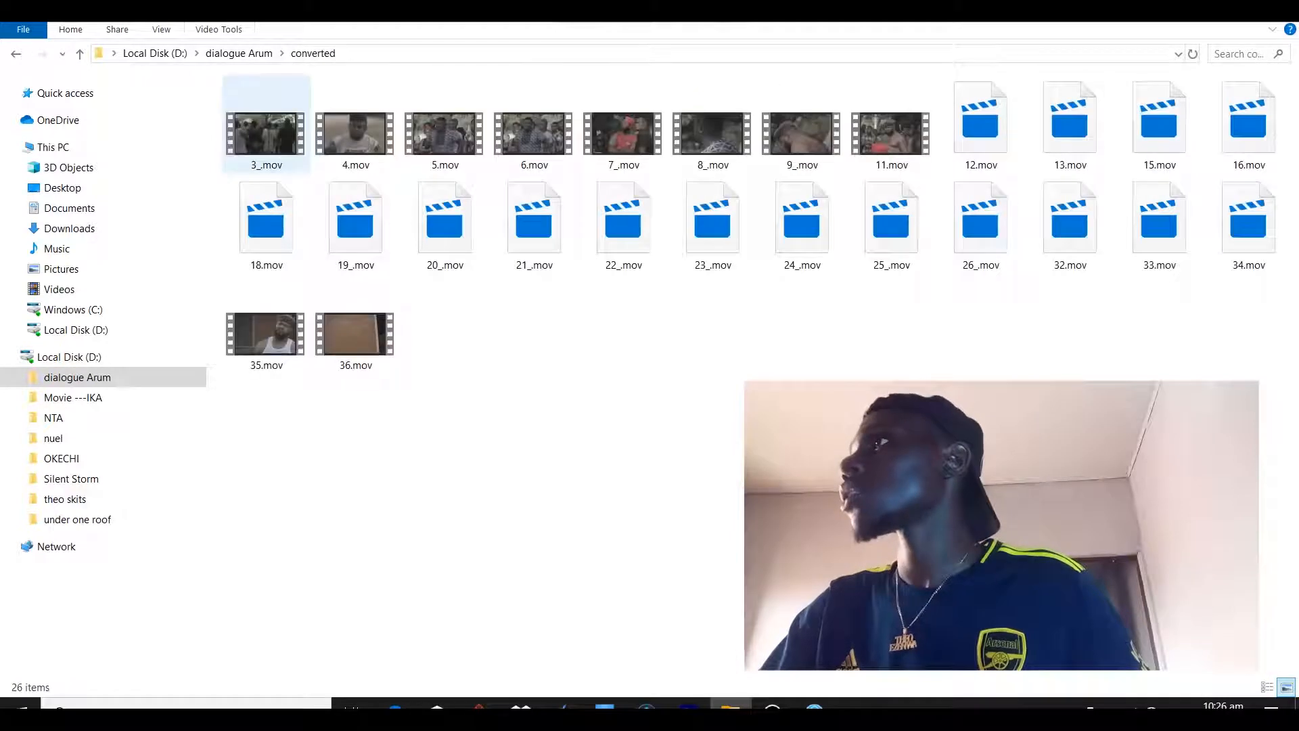
pyautogui.click(15, 53)
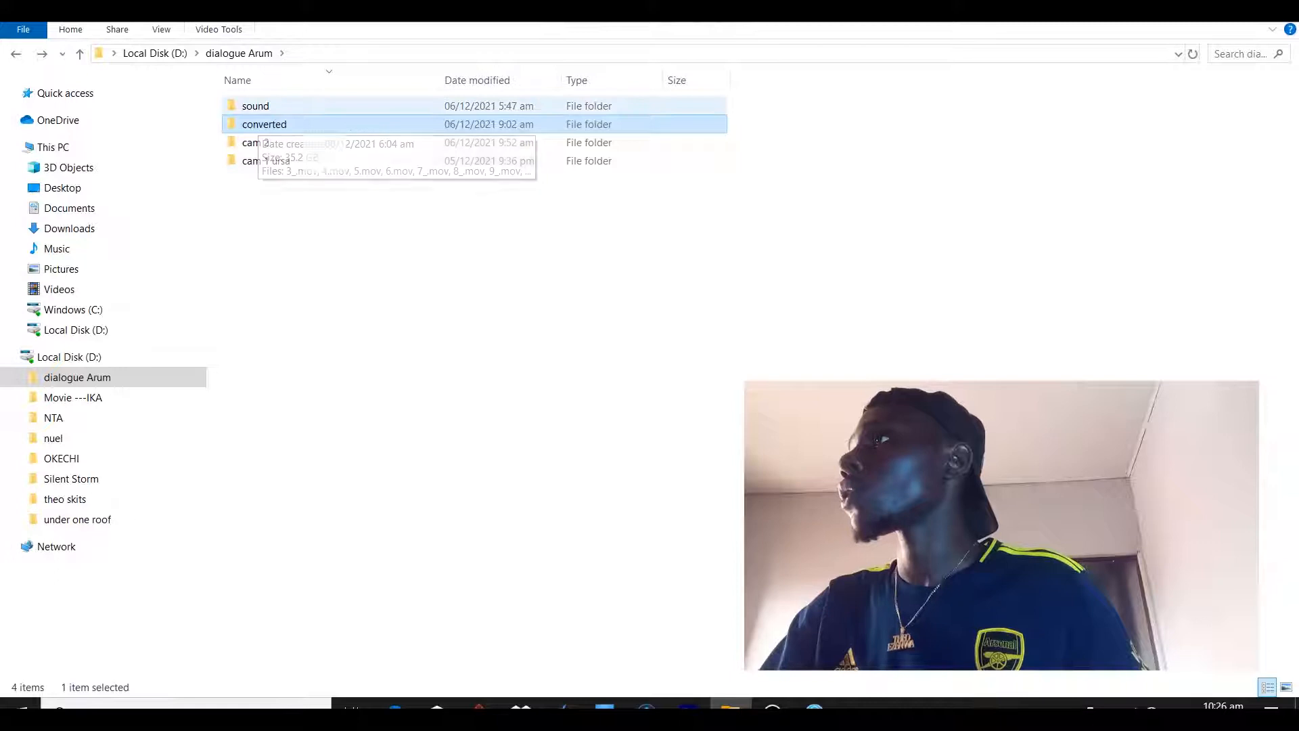
# Add the sound, cam 2 and converted folders from dialogue Arum to the PluralEyes timeline as media
pyautogui.moveTo(256, 106); pyautogui.dragTo(599, 430)
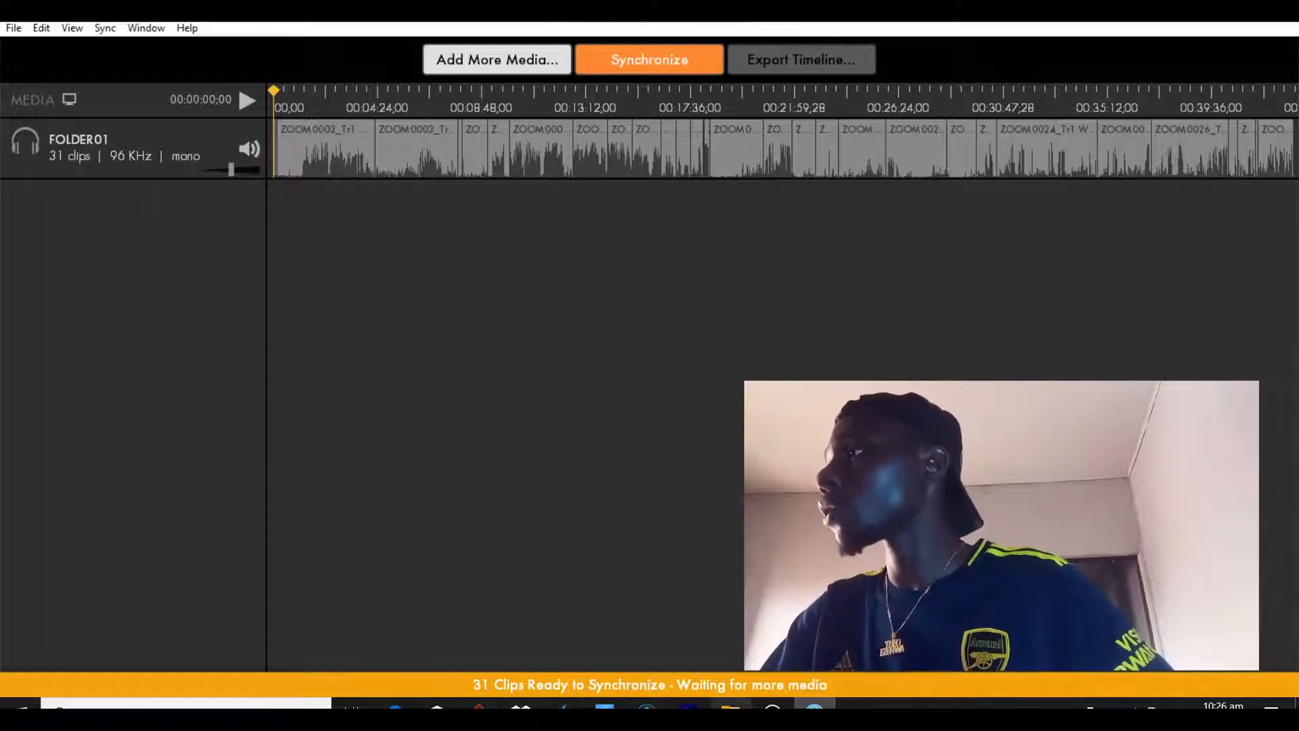
pyautogui.click(730, 706)
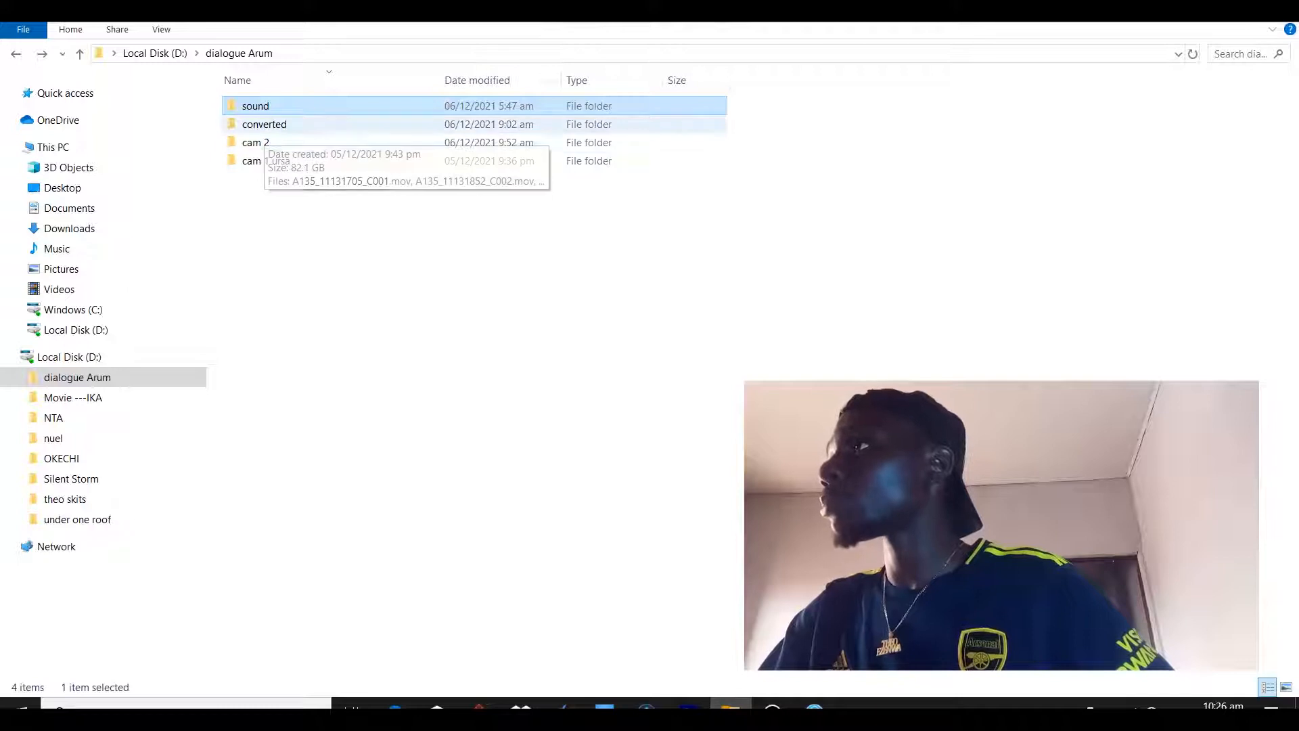
pyautogui.moveTo(260, 142); pyautogui.dragTo(653, 475)
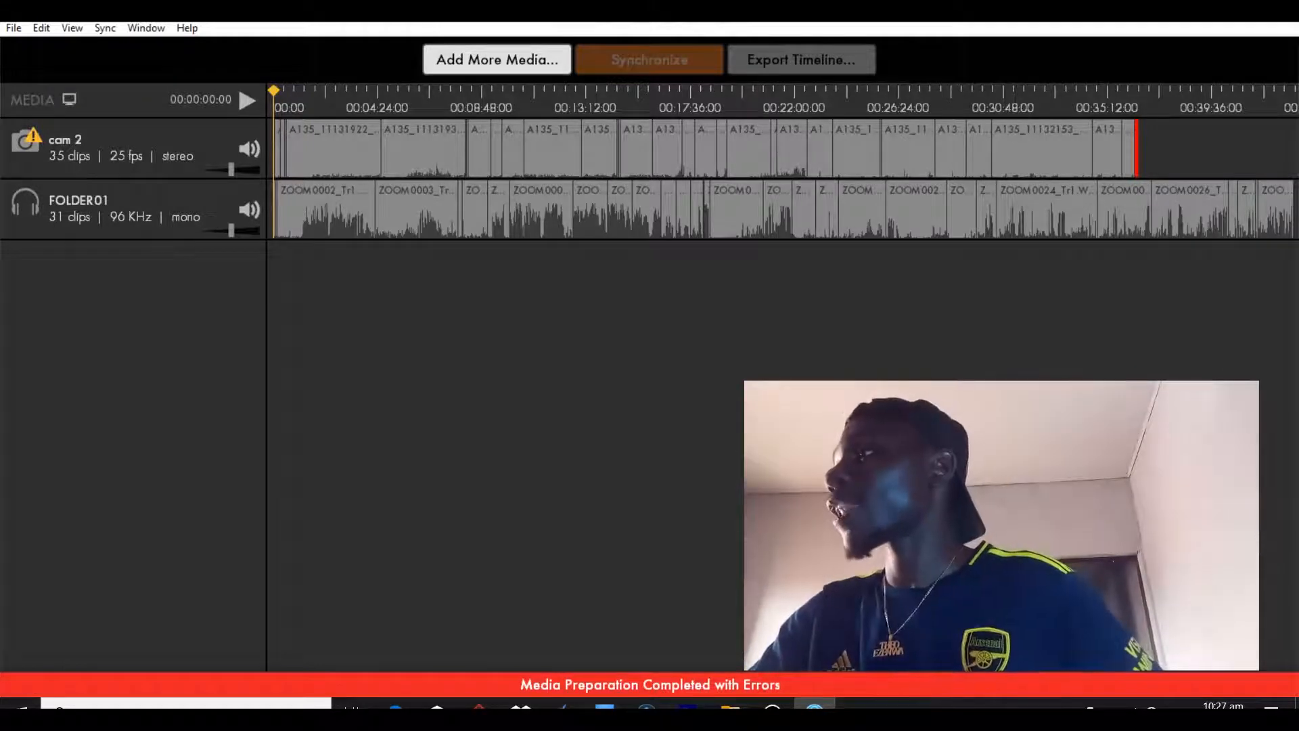
pyautogui.hotkey('alt', 'Tab')
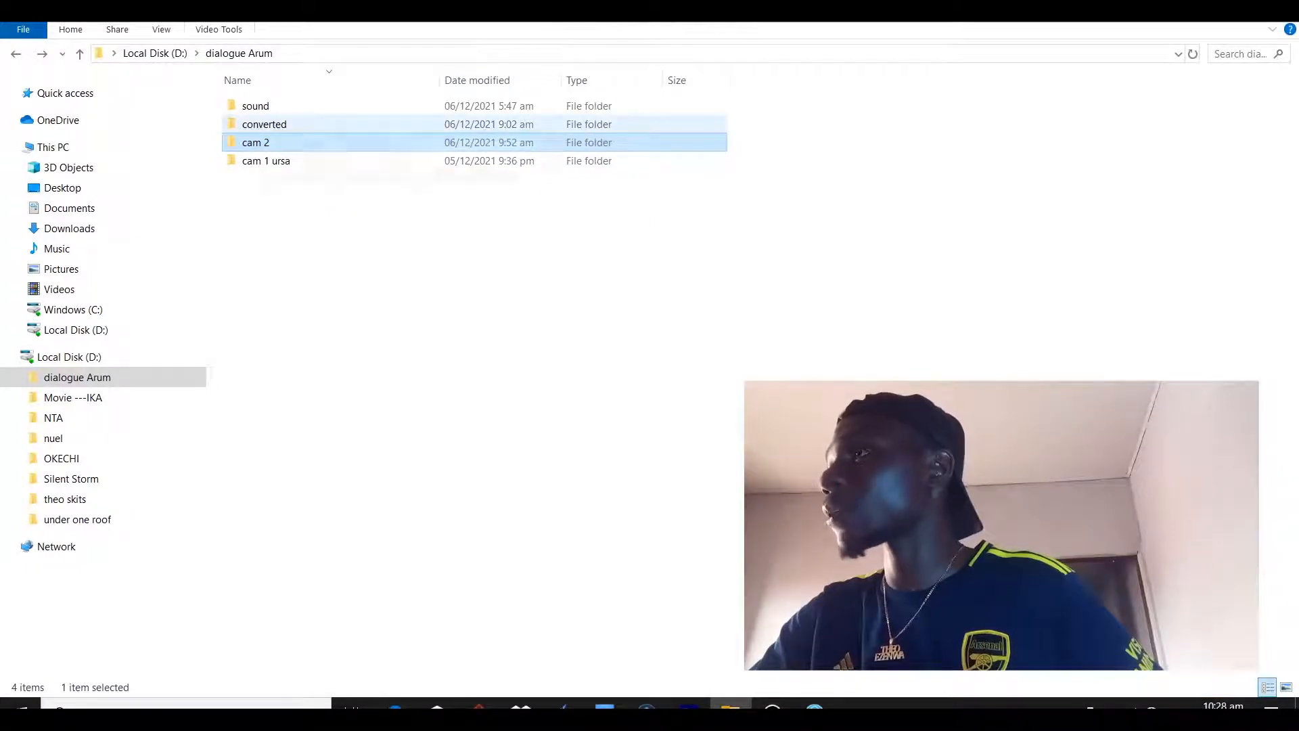
pyautogui.moveTo(264, 125); pyautogui.dragTo(217, 356)
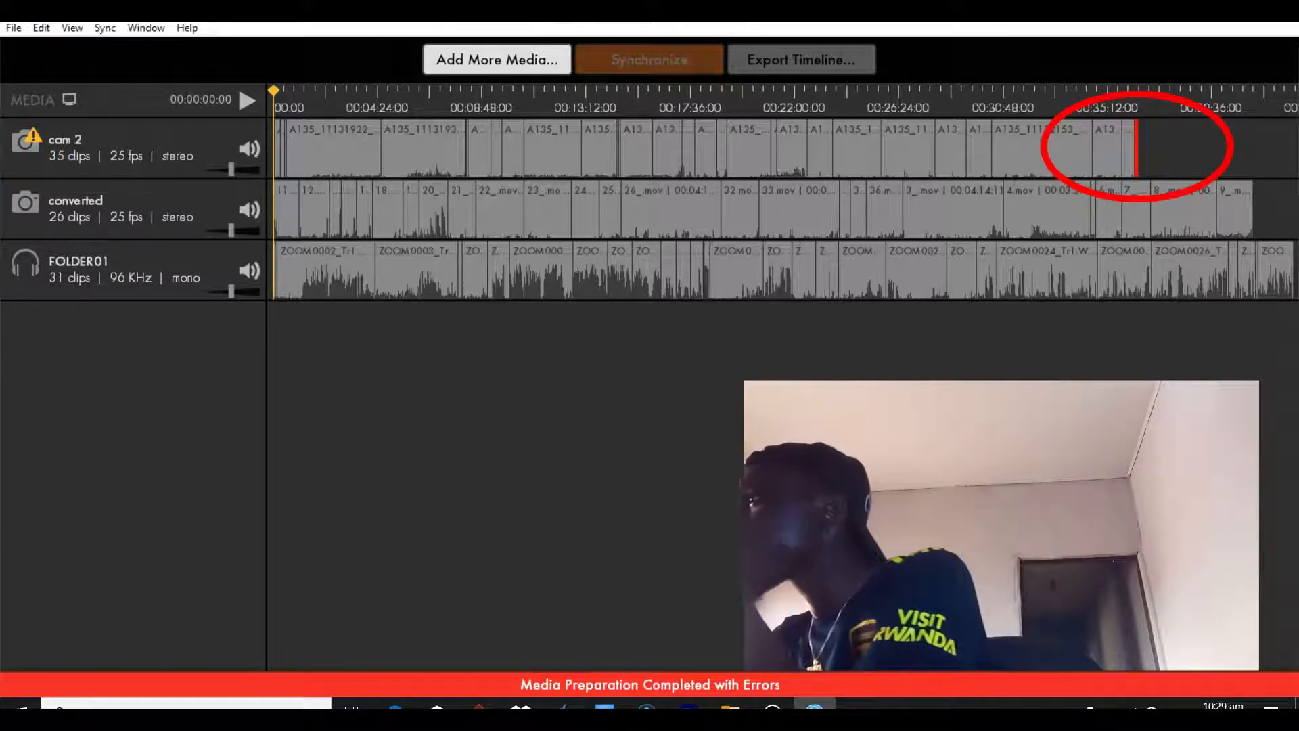
# Place the playhead at the end of the cam 2 track and inspect the red-marked clip there up close
pyautogui.moveTo(1137, 149)
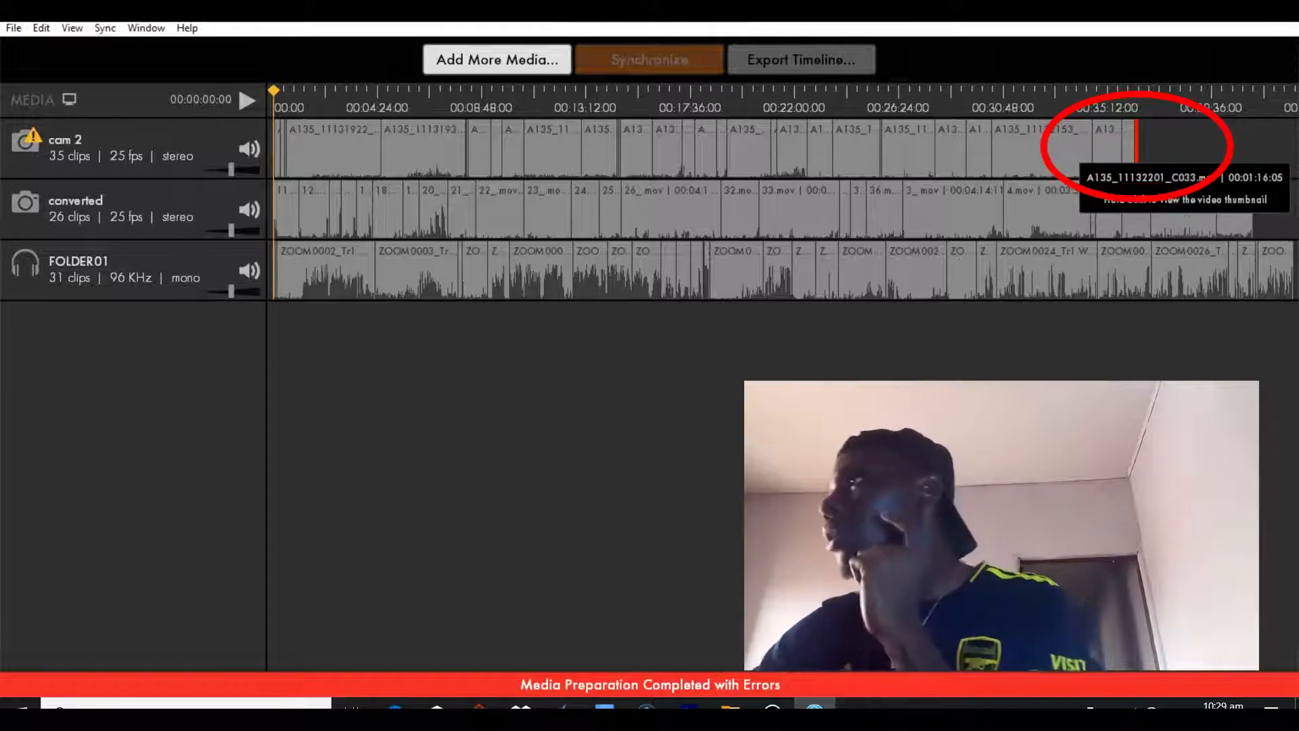
pyautogui.click(1136, 160)
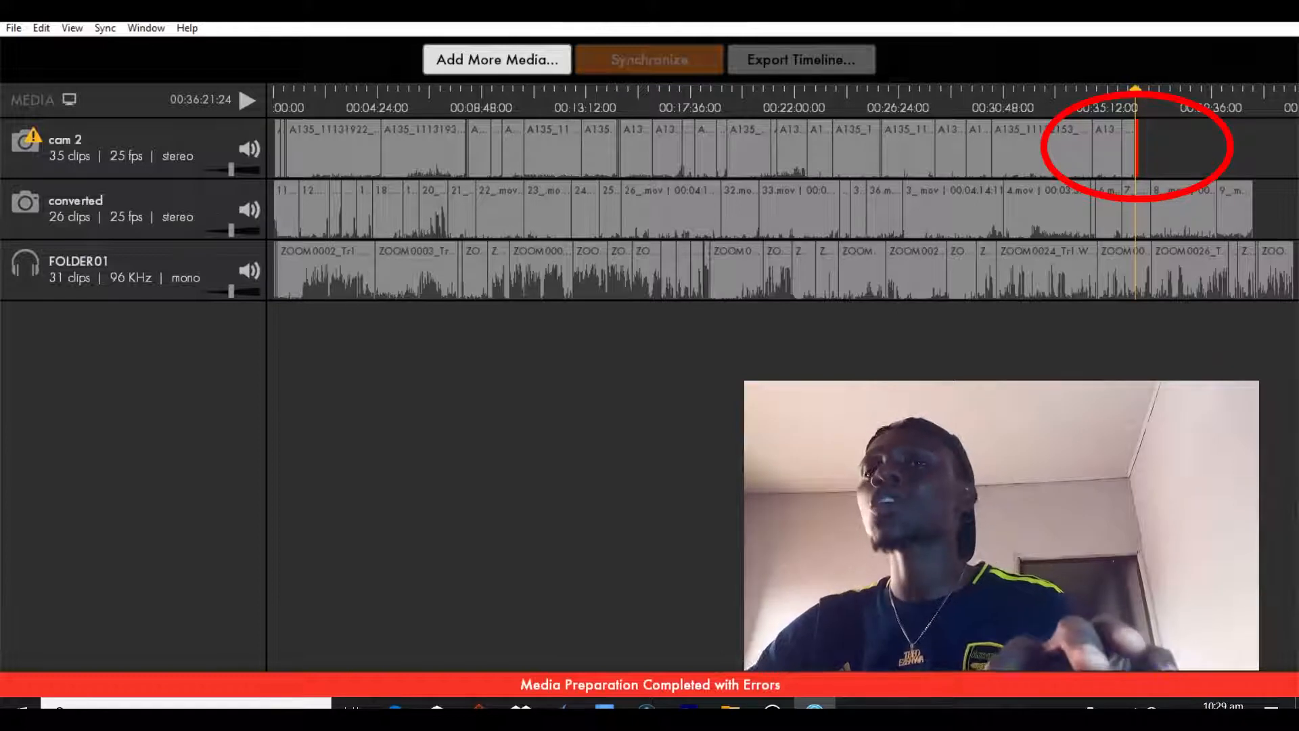
pyautogui.scroll(1, 1136, 161)
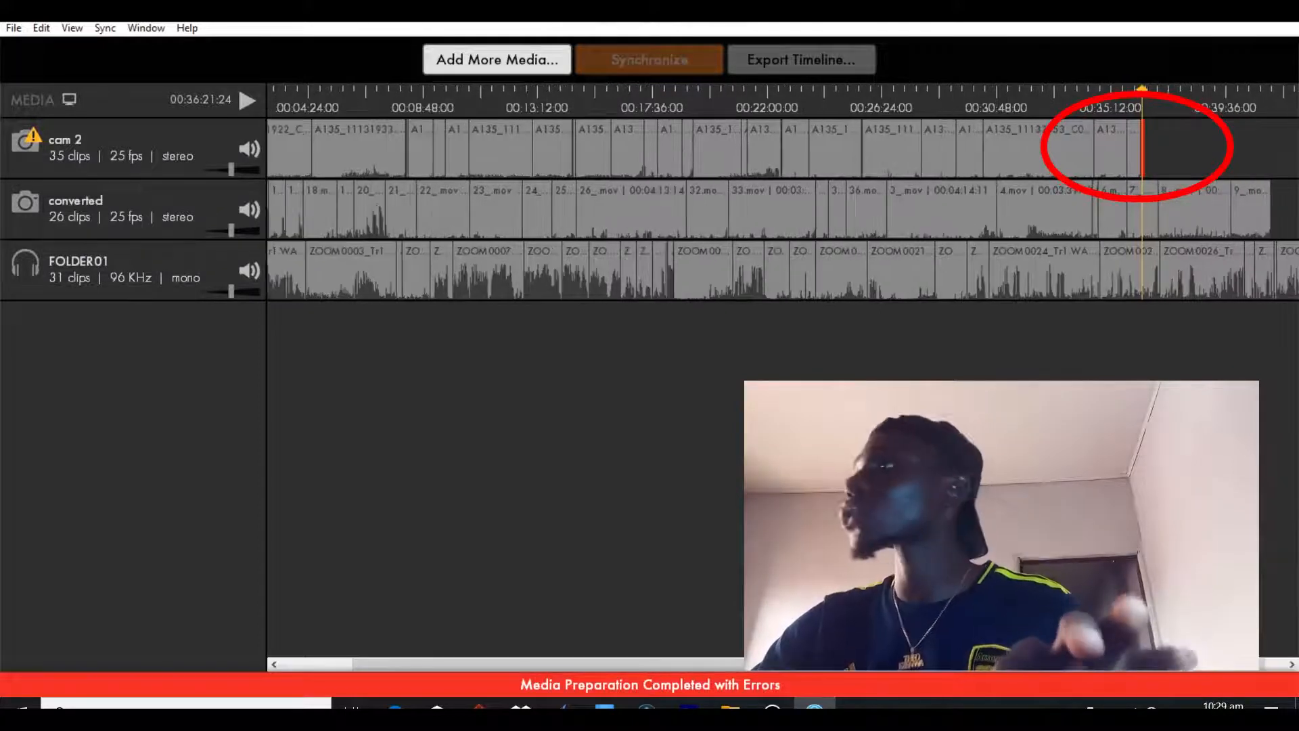
pyautogui.scroll(10, 1136, 160)
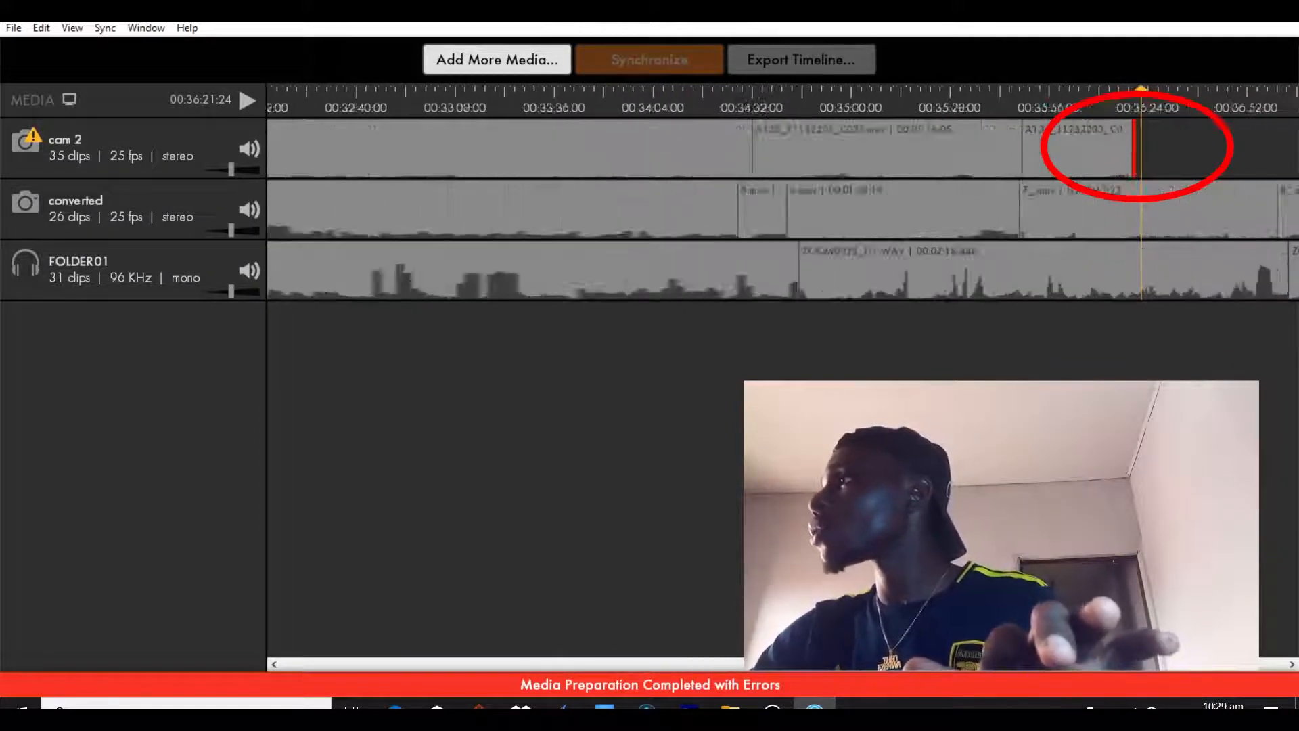
pyautogui.scroll(3, 1135, 161)
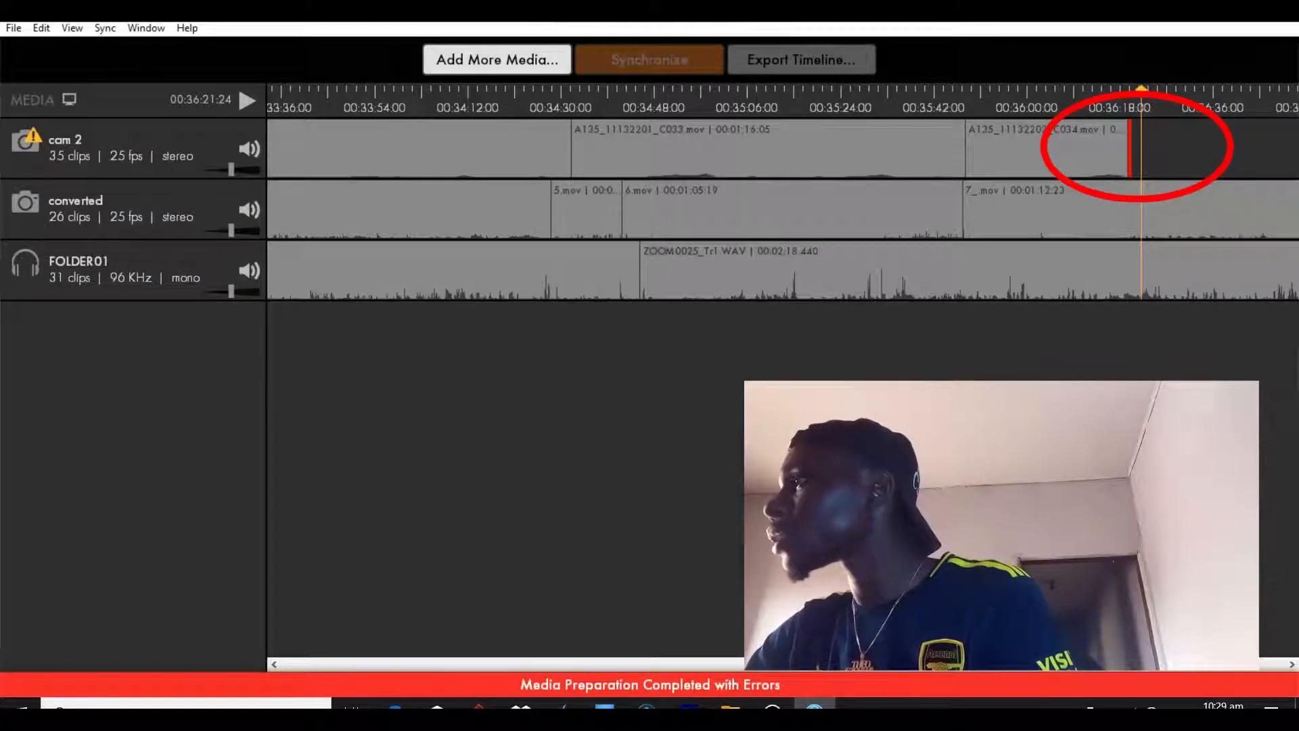
pyautogui.moveTo(1129, 159)
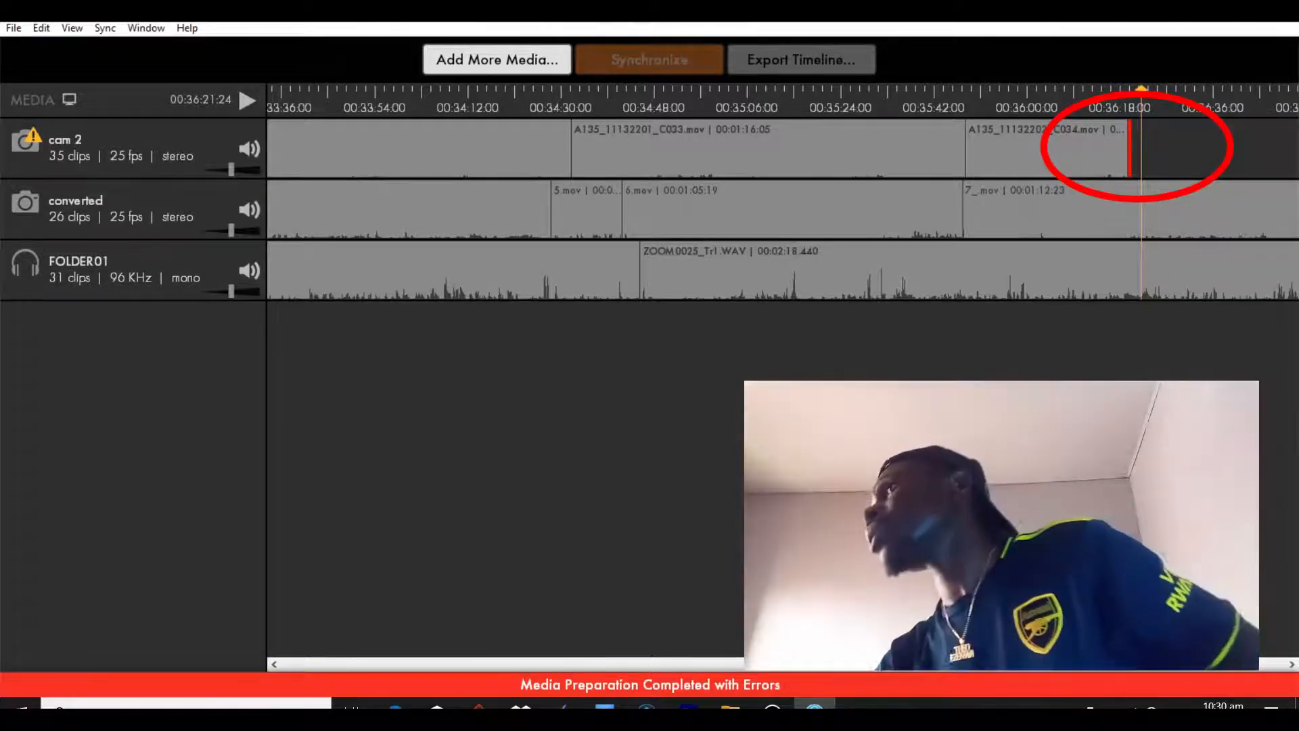
# Reveal the source file of the red-marked VID001.mov clip on the cam 2 track in File Explorer
pyautogui.rightClick(1128, 160)
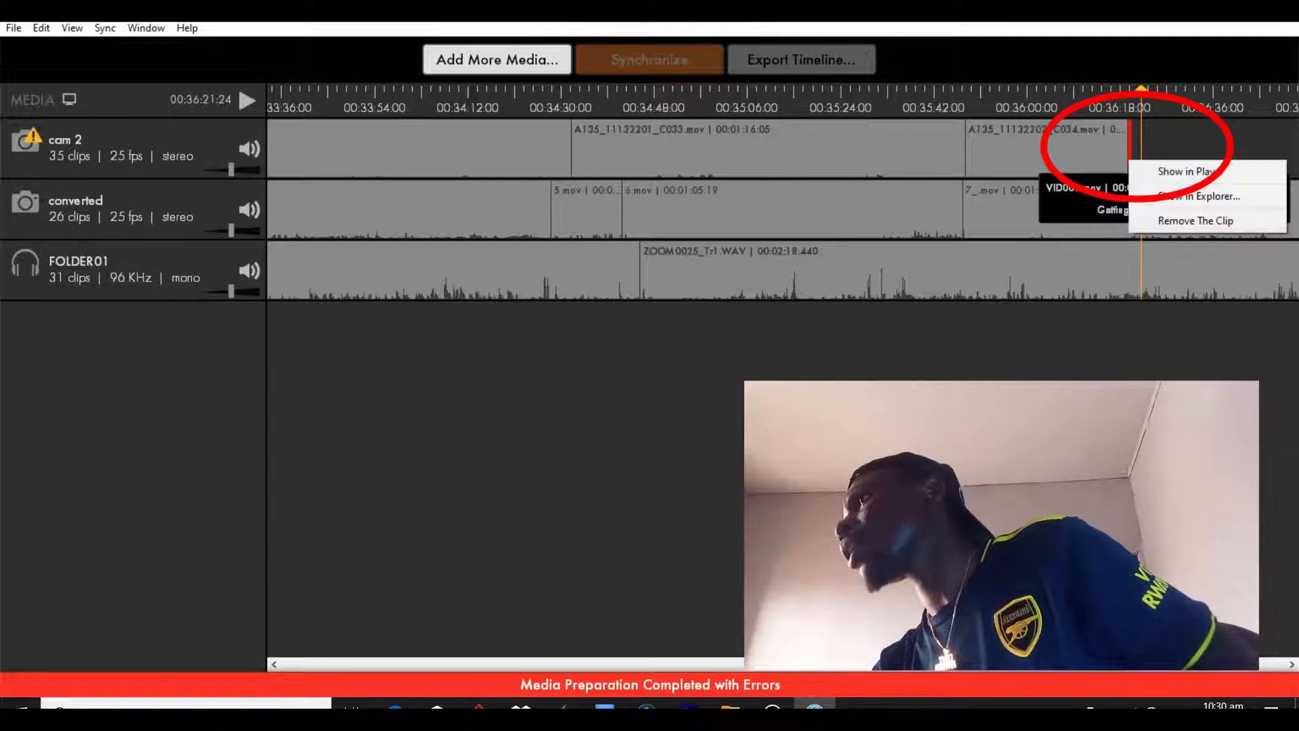
pyautogui.rightClick(1130, 141)
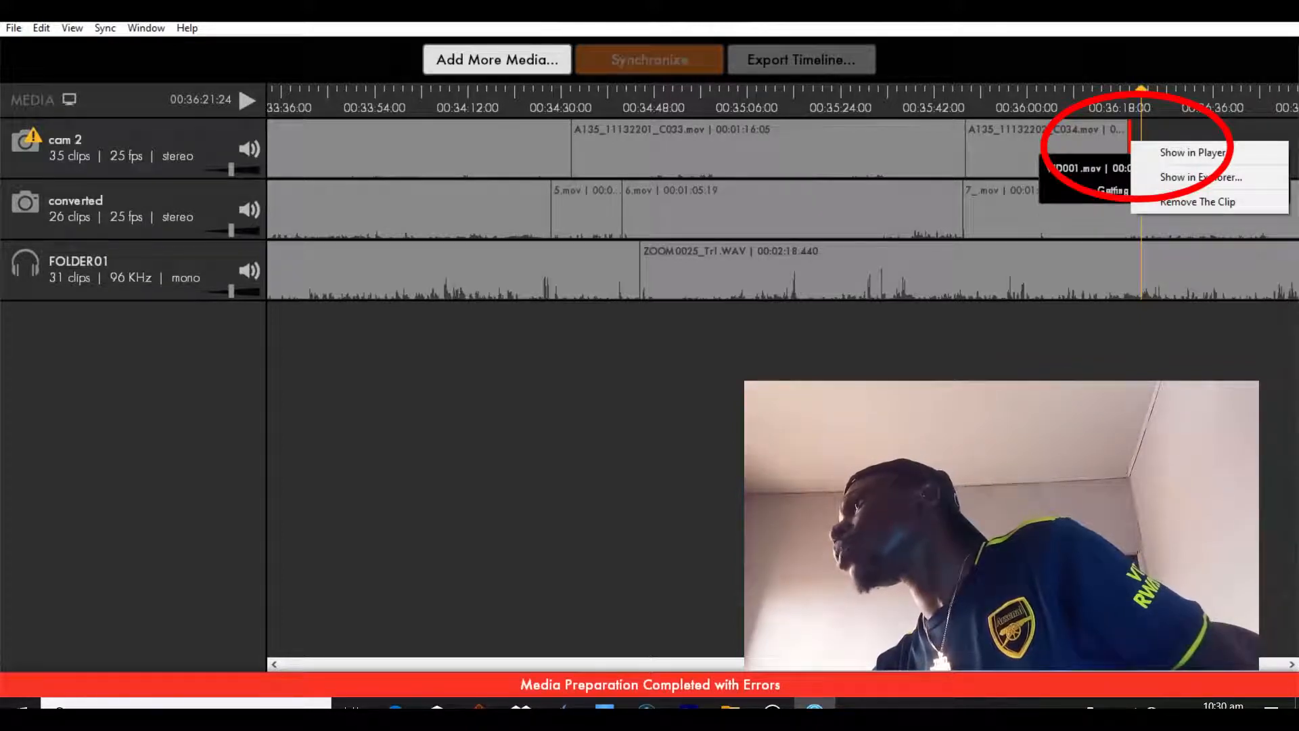
pyautogui.press('Escape')
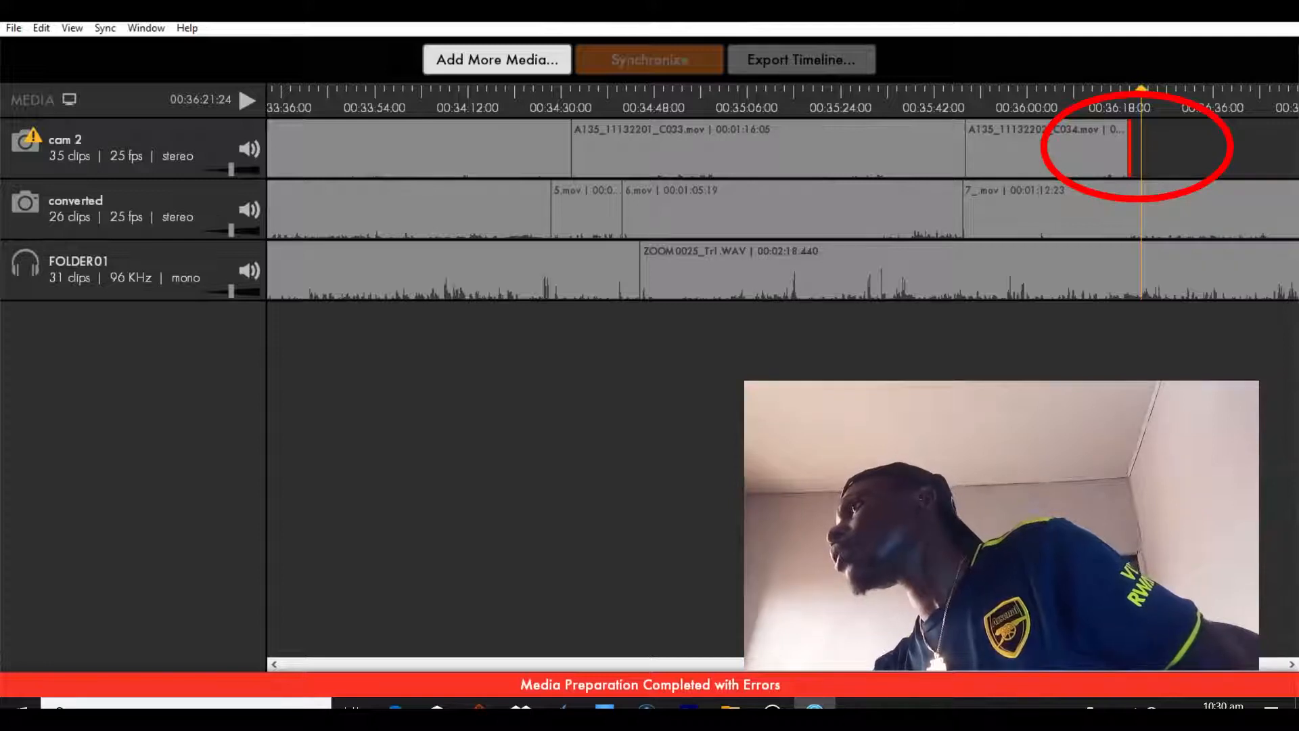
pyautogui.moveTo(1129, 141)
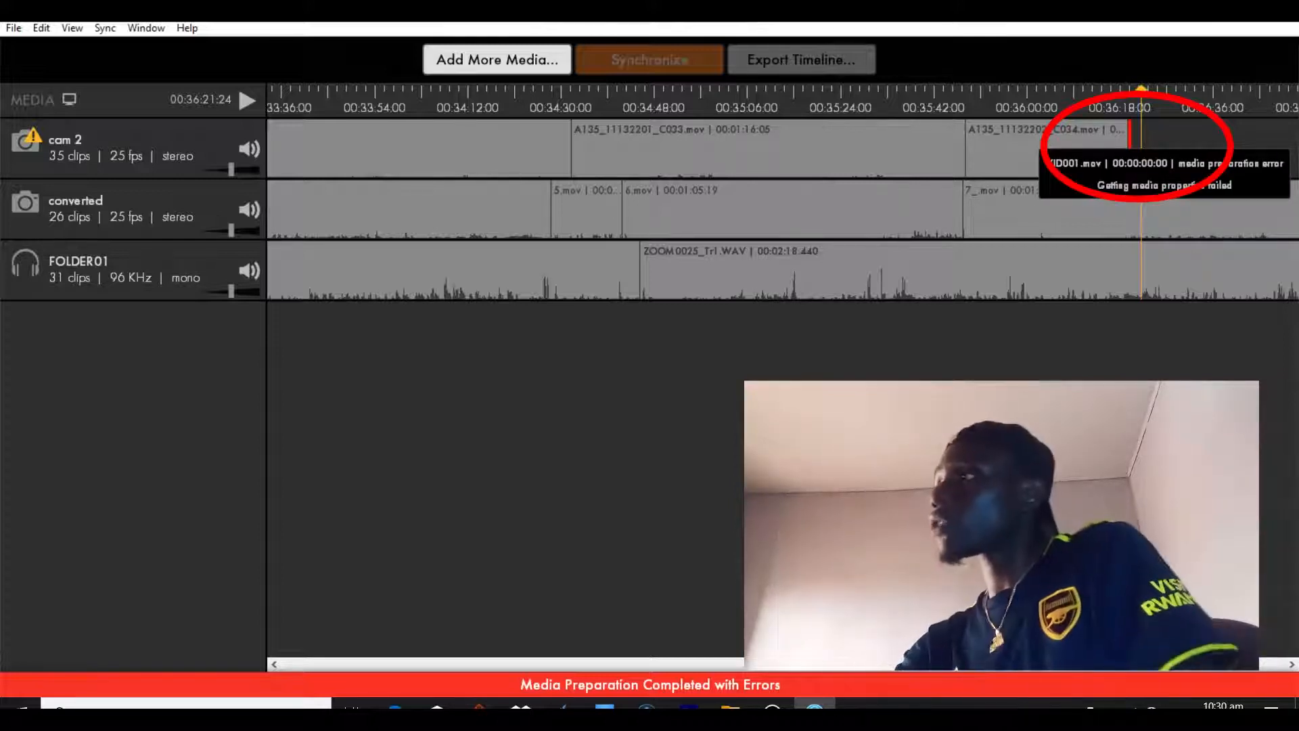
pyautogui.rightClick(1087, 133)
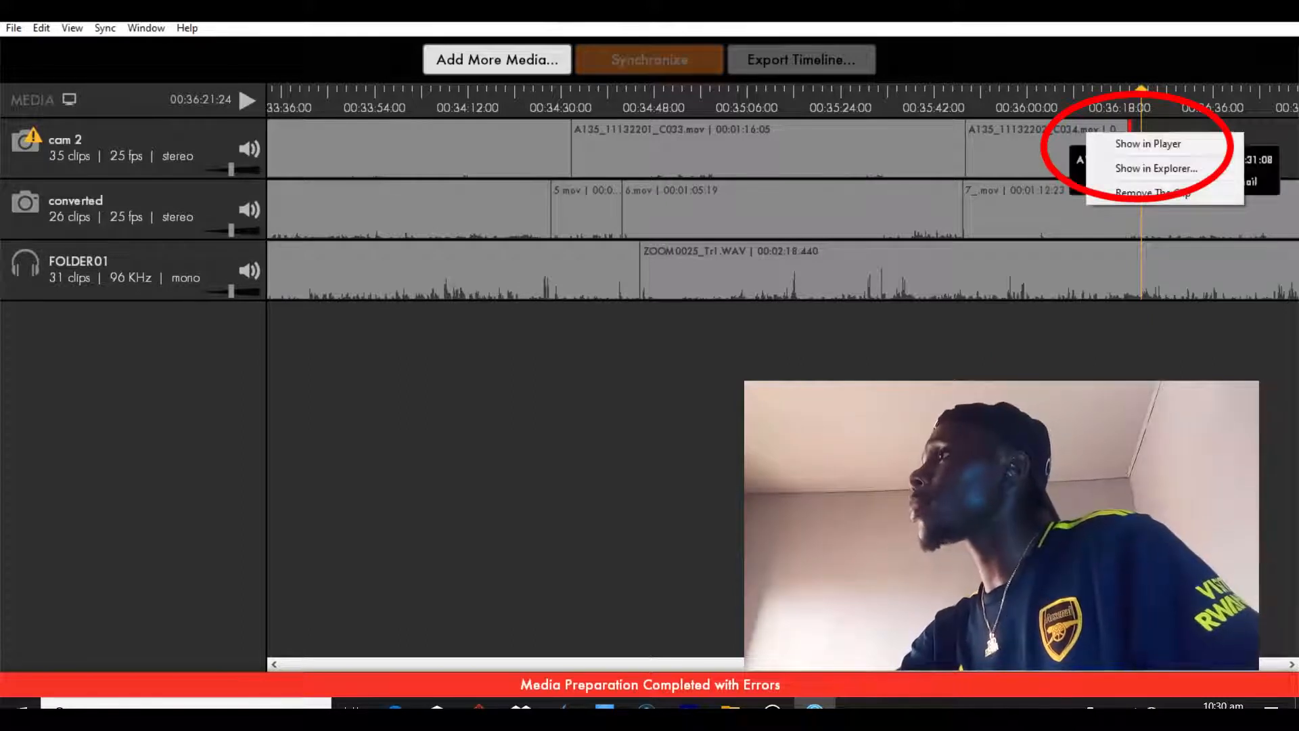
pyautogui.rightClick(1129, 127)
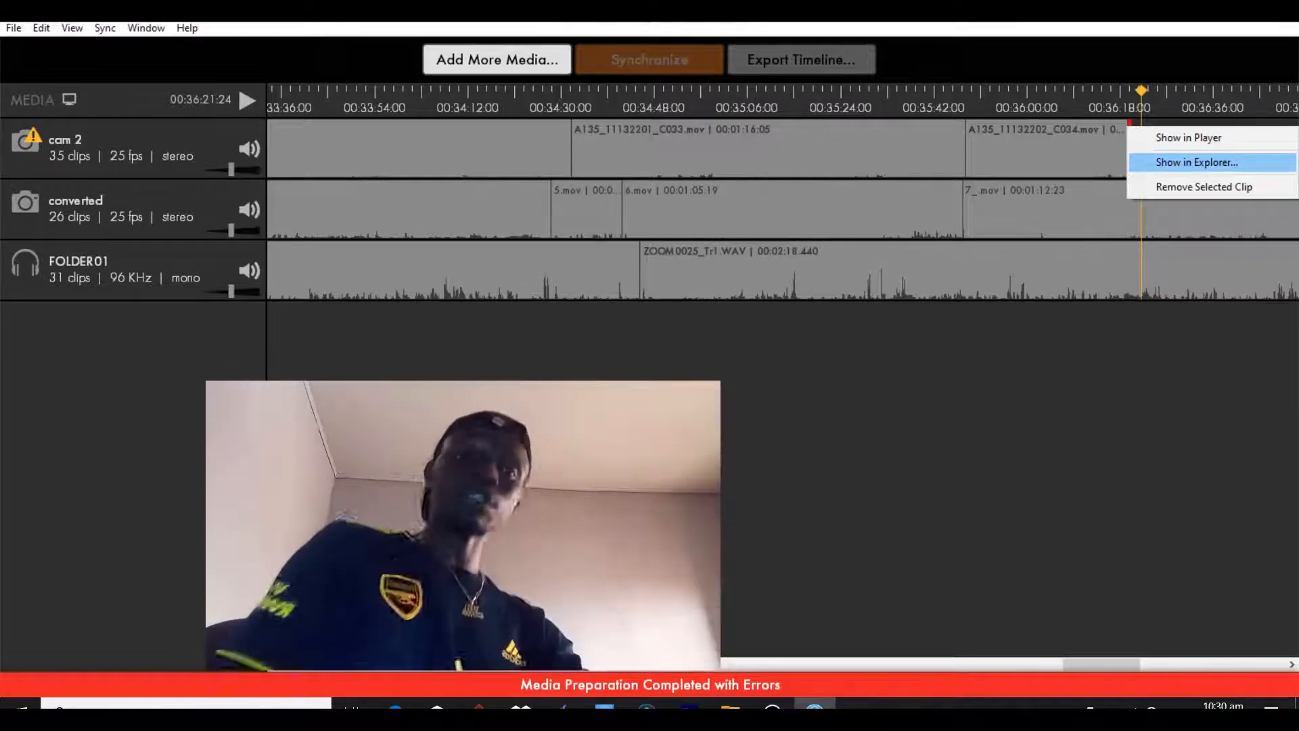
pyautogui.click(1196, 163)
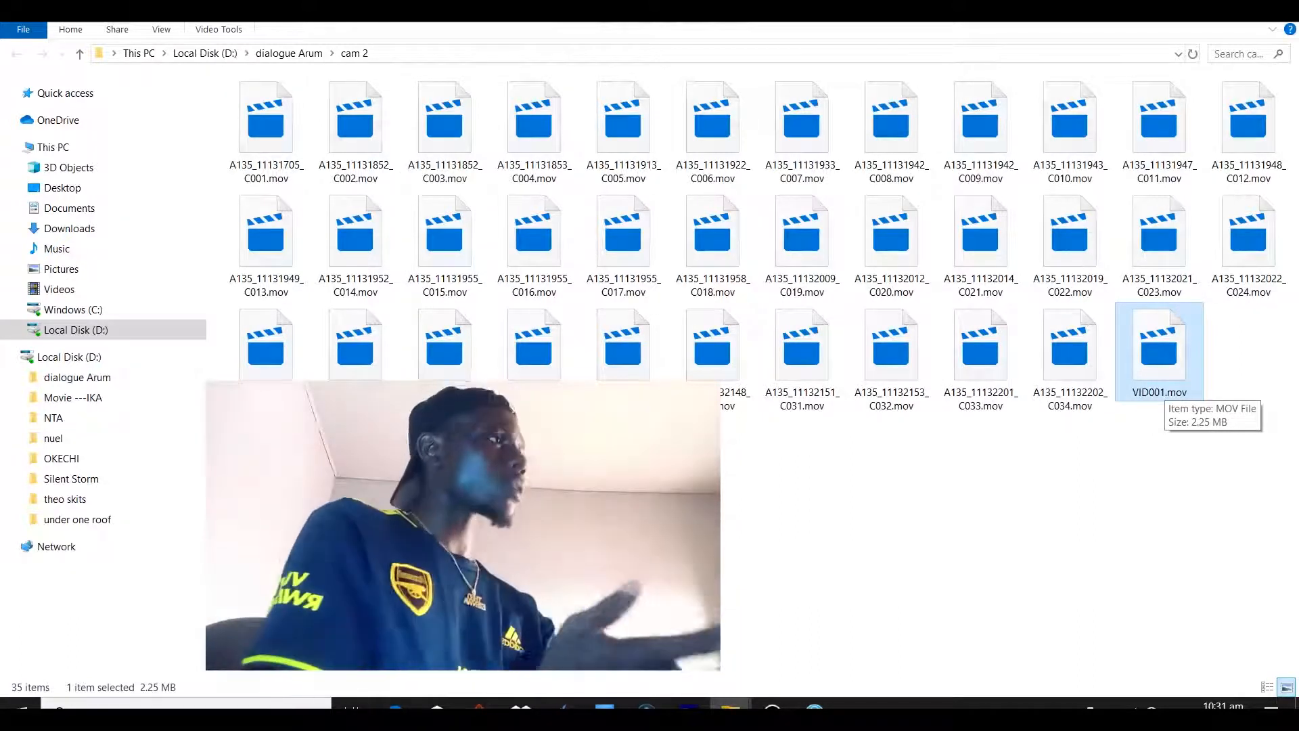
# Return to PluralEyes, remove the red-marked VID001.mov clip from the cam 2 track and synchronize the remaining clips
pyautogui.hotkey('alt', 'Tab')
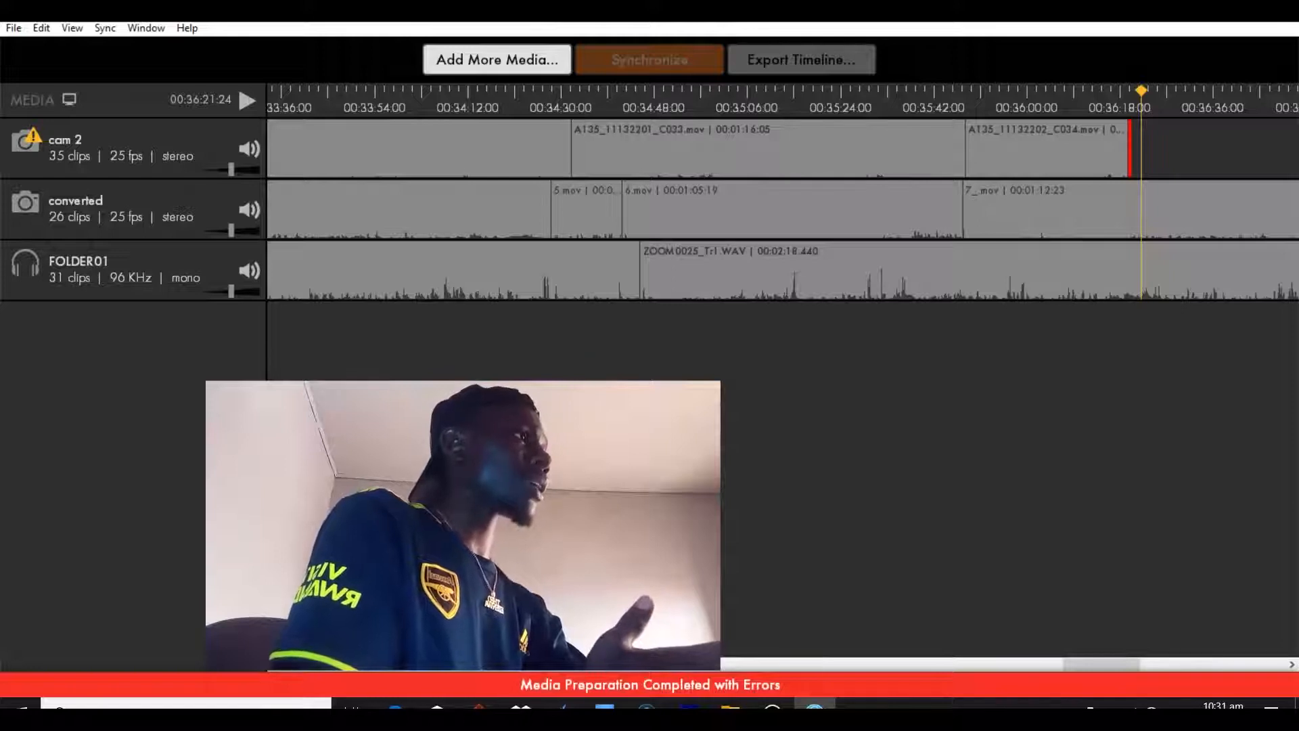
pyautogui.rightClick(1127, 162)
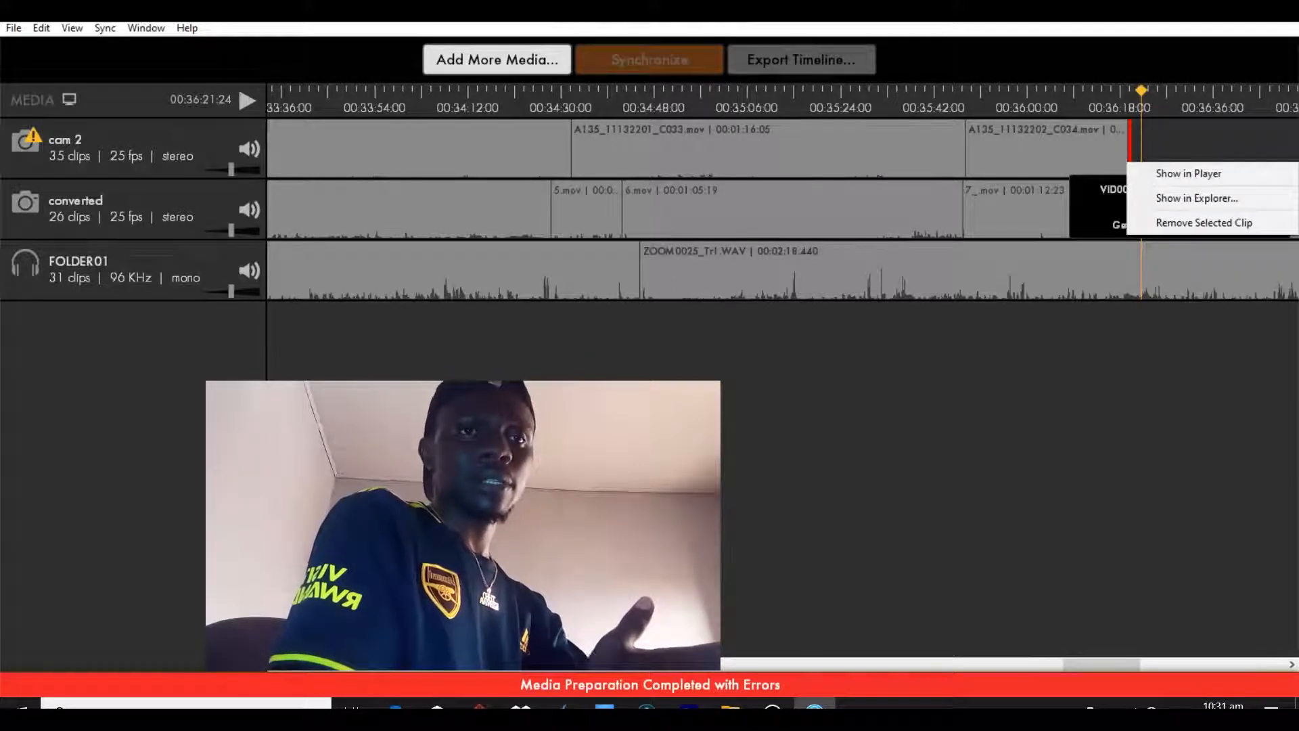
pyautogui.click(1204, 223)
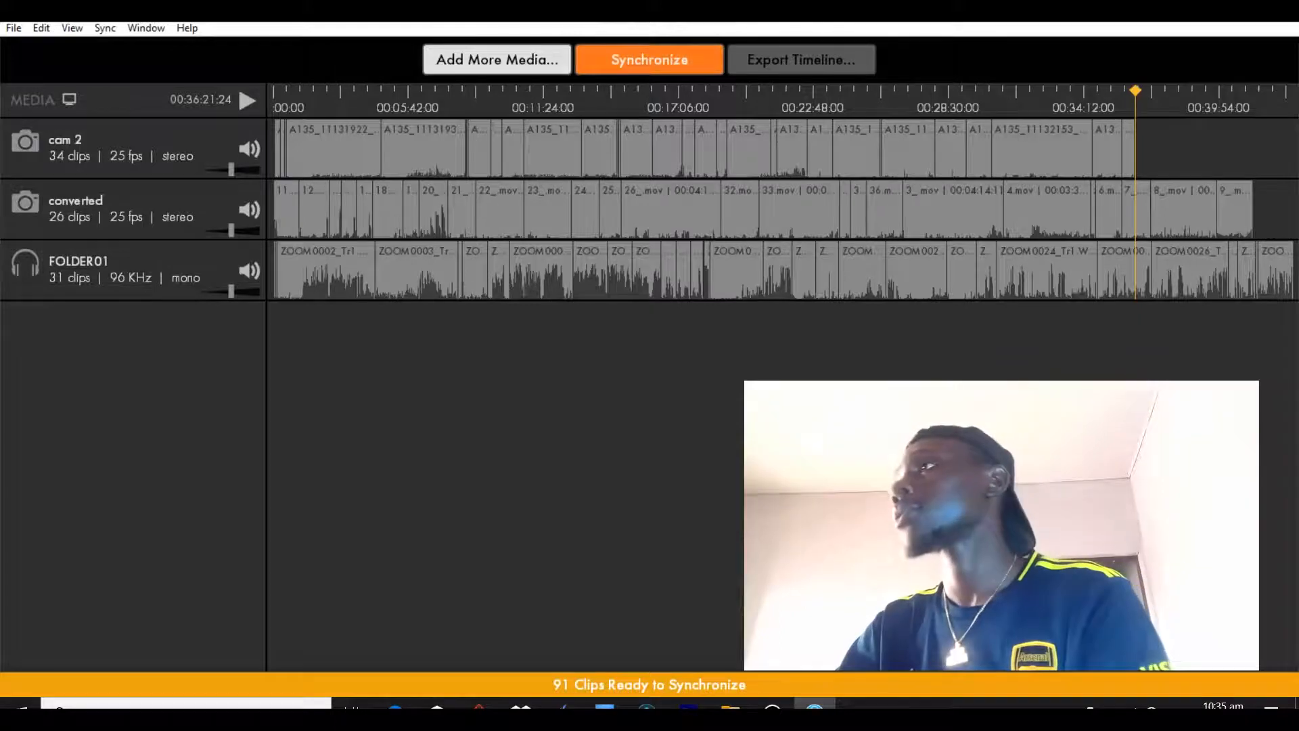
pyautogui.click(649, 60)
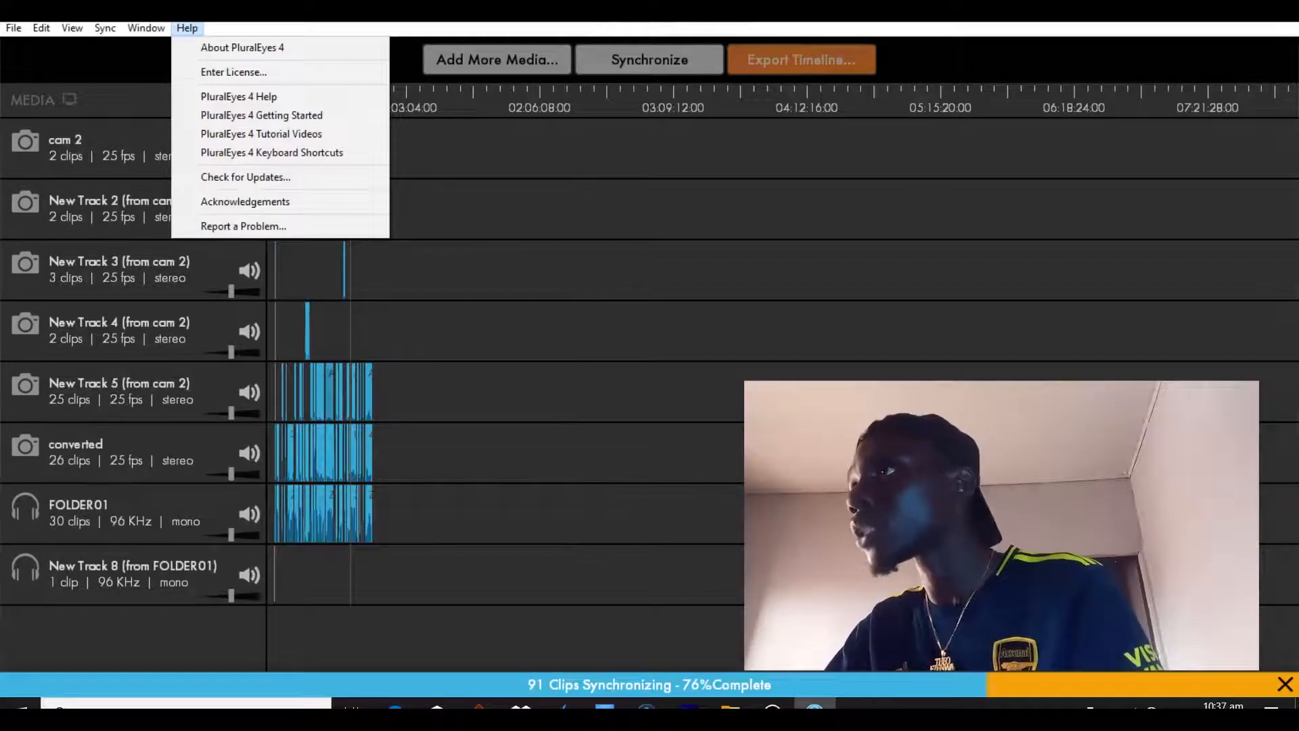
# Cancel the synchronization that is in progress
pyautogui.moveTo(42, 28)
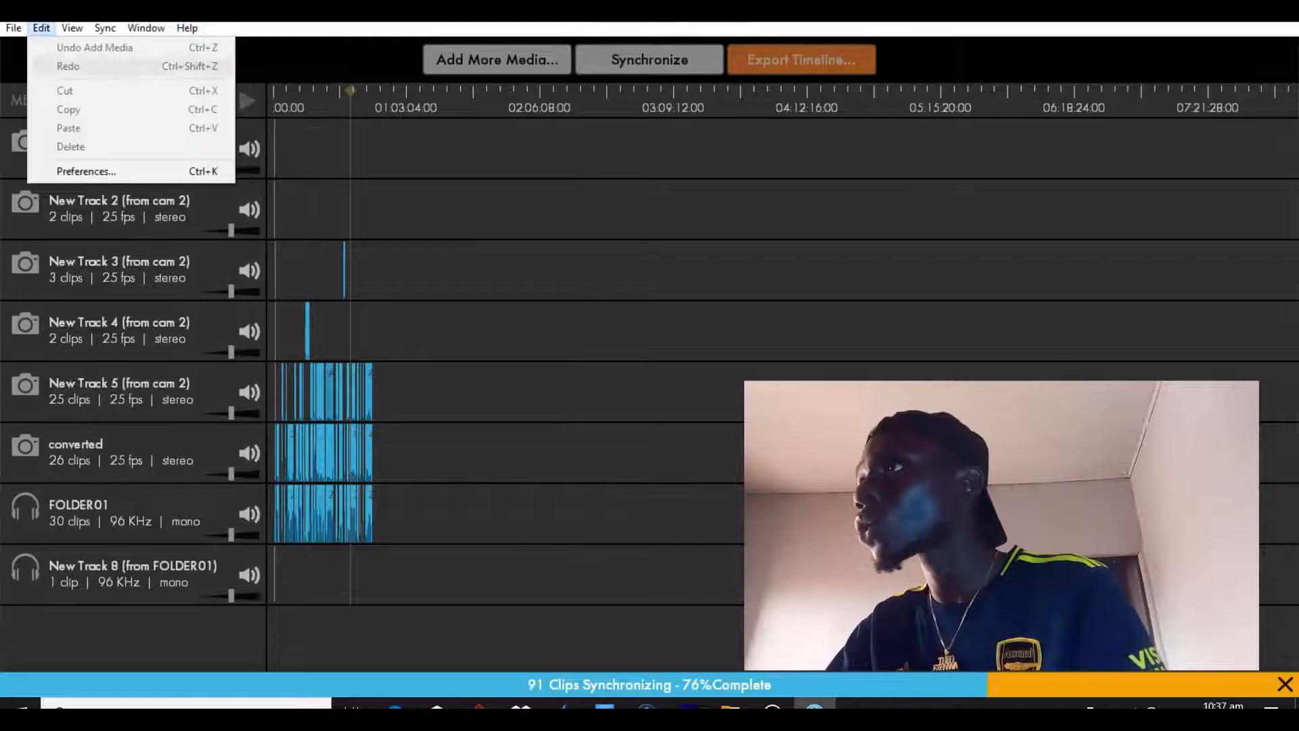
pyautogui.moveTo(105, 28)
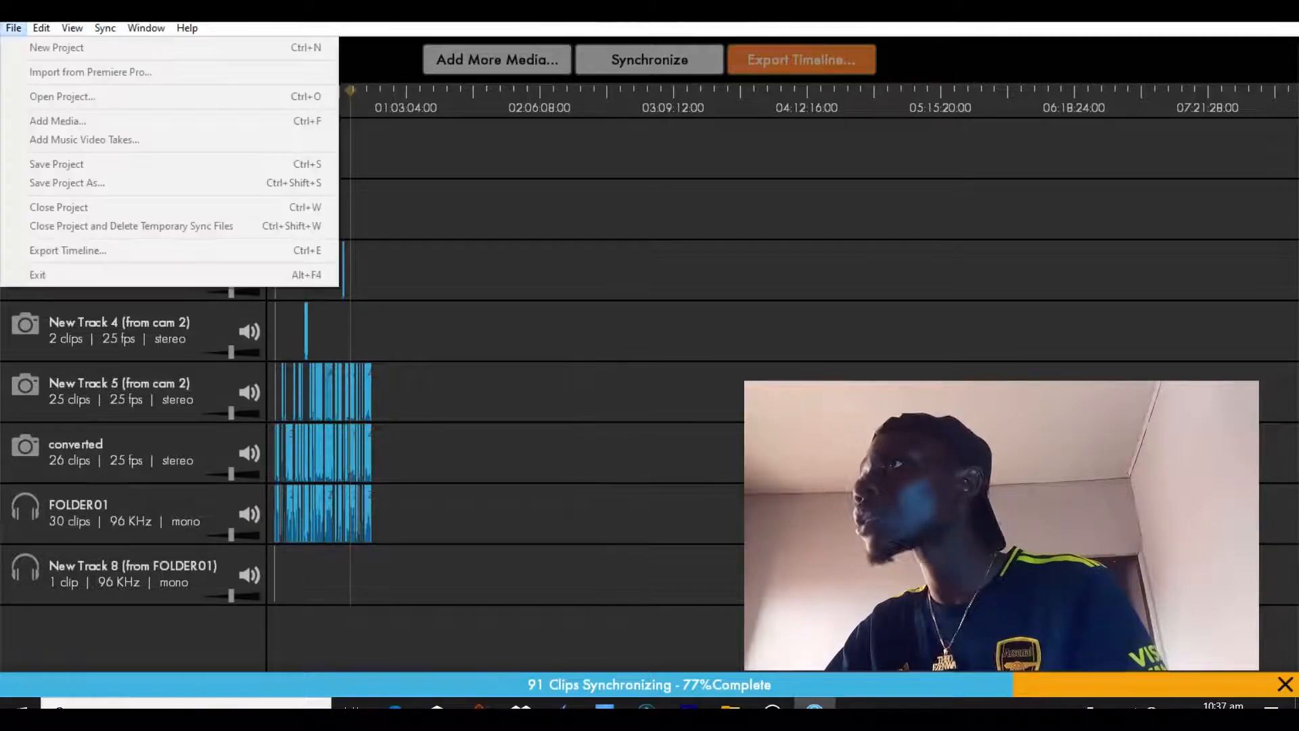
pyautogui.moveTo(187, 27)
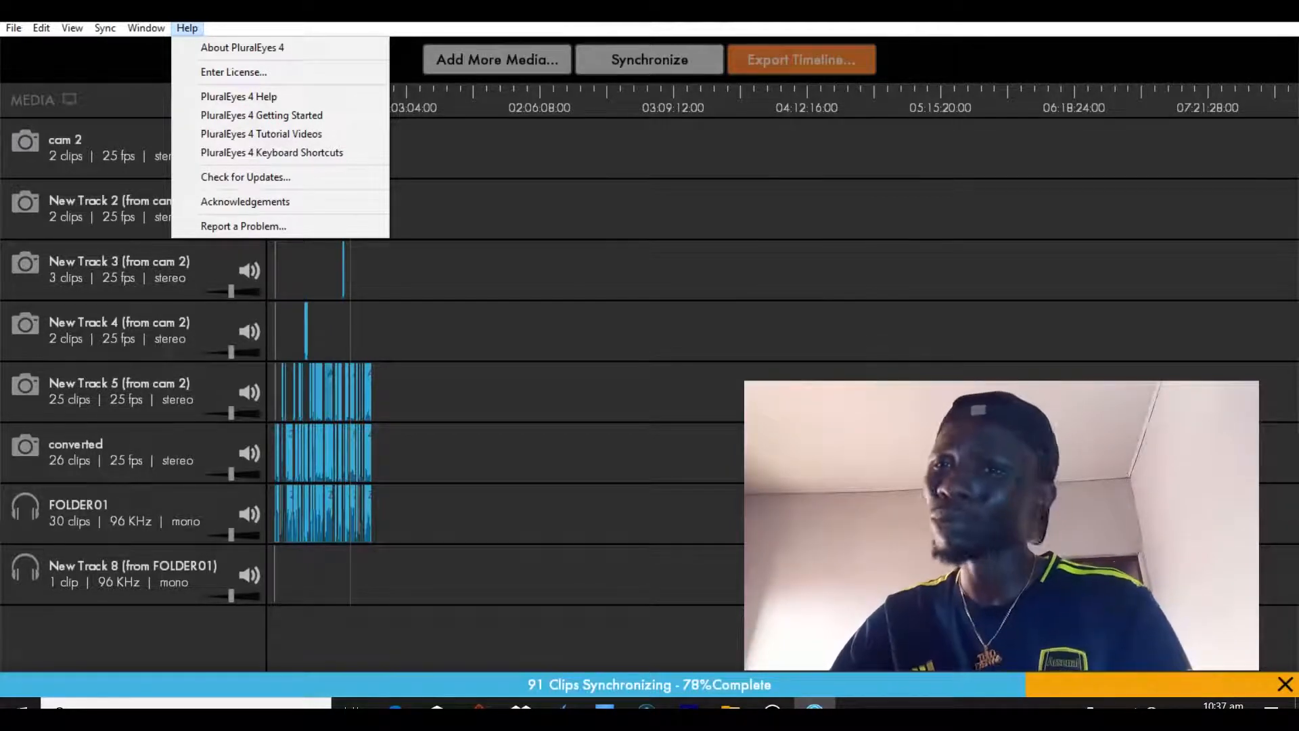
pyautogui.moveTo(146, 28)
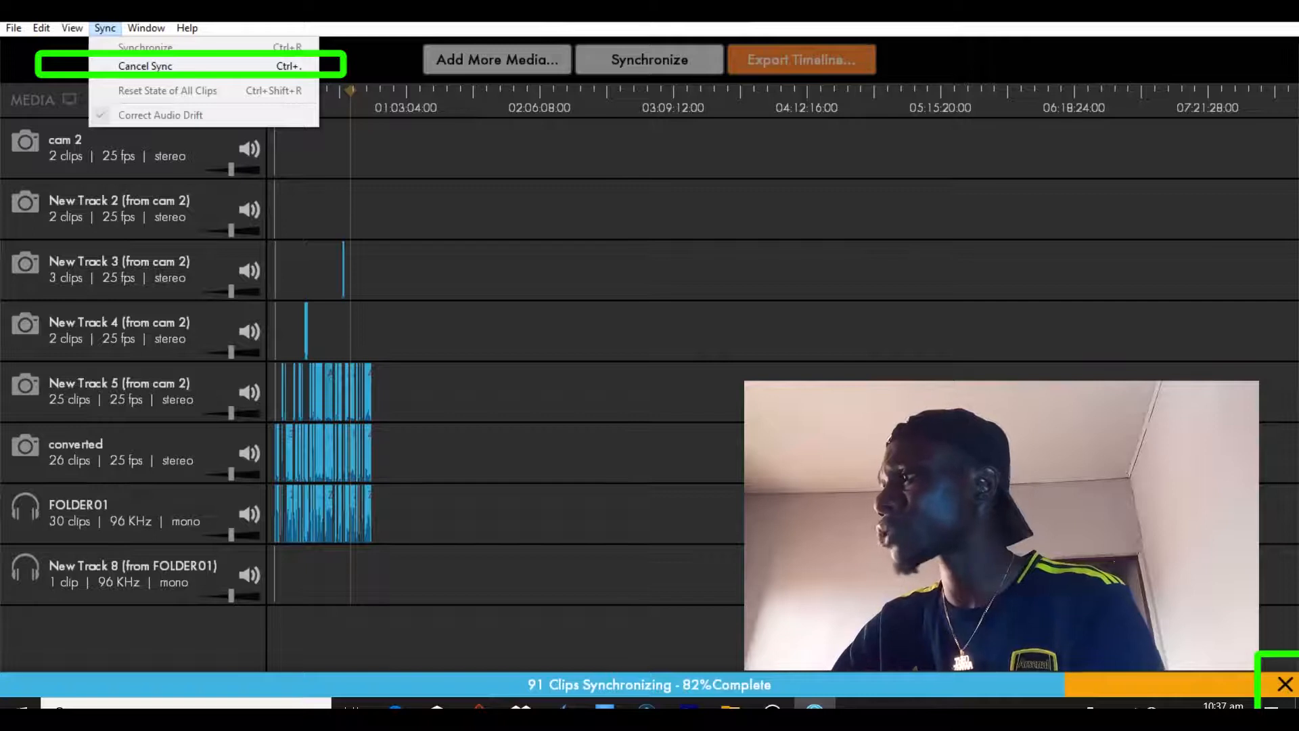
pyautogui.click(1285, 683)
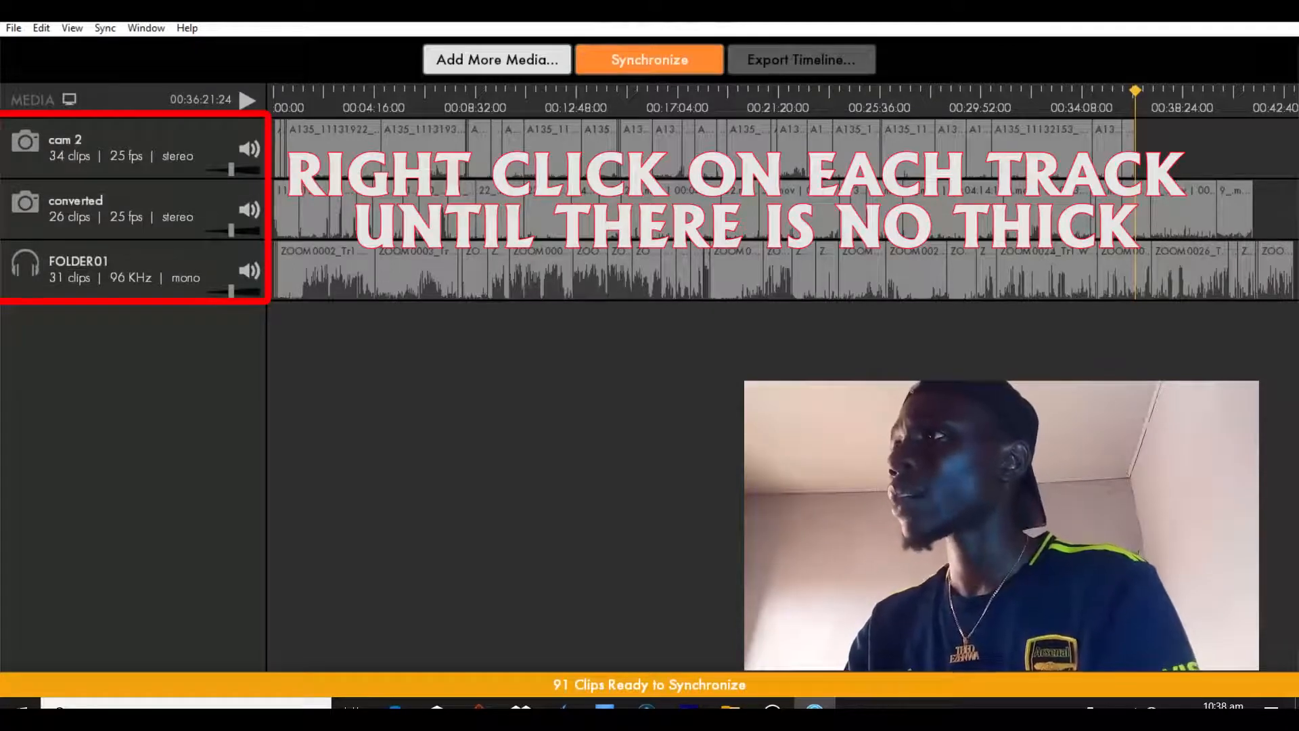
# Turn off Allow Sync to Change Clip Order and Allow Sync to Split Track for the cam 2 track, and check both are cleared
pyautogui.rightClick(109, 144)
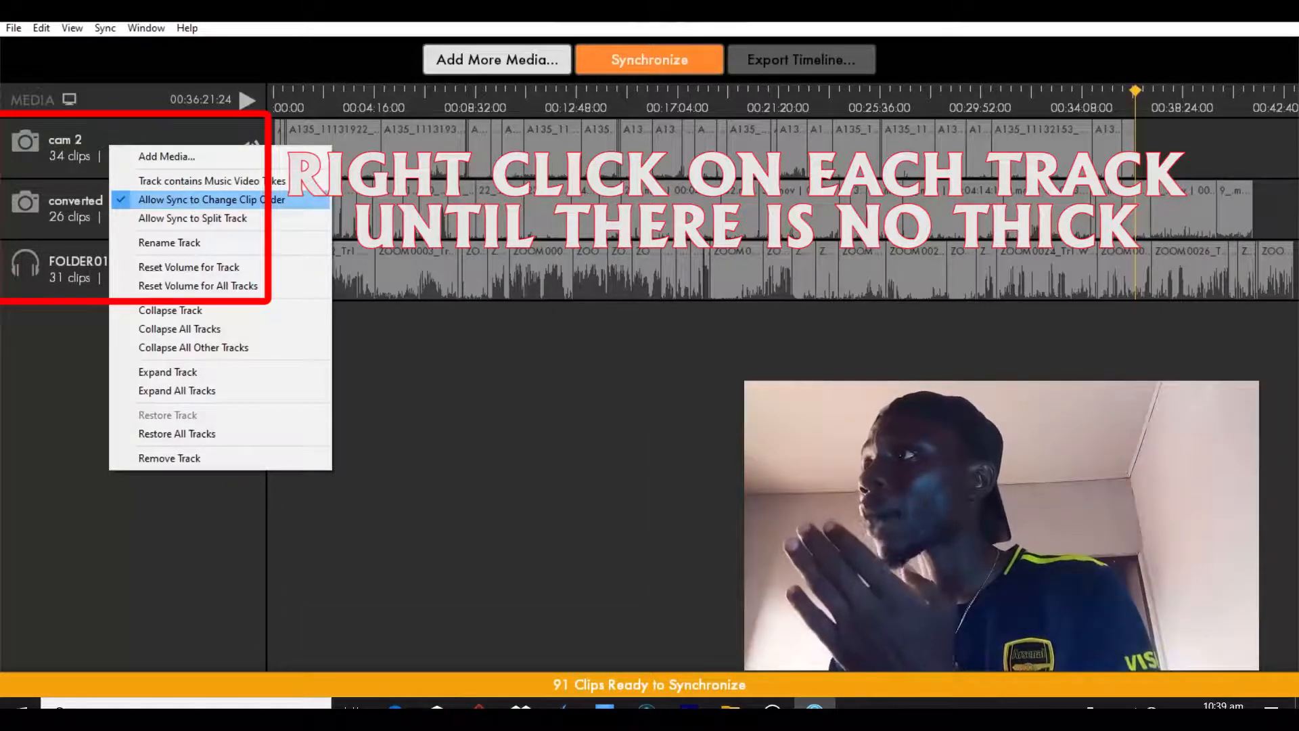
pyautogui.click(203, 199)
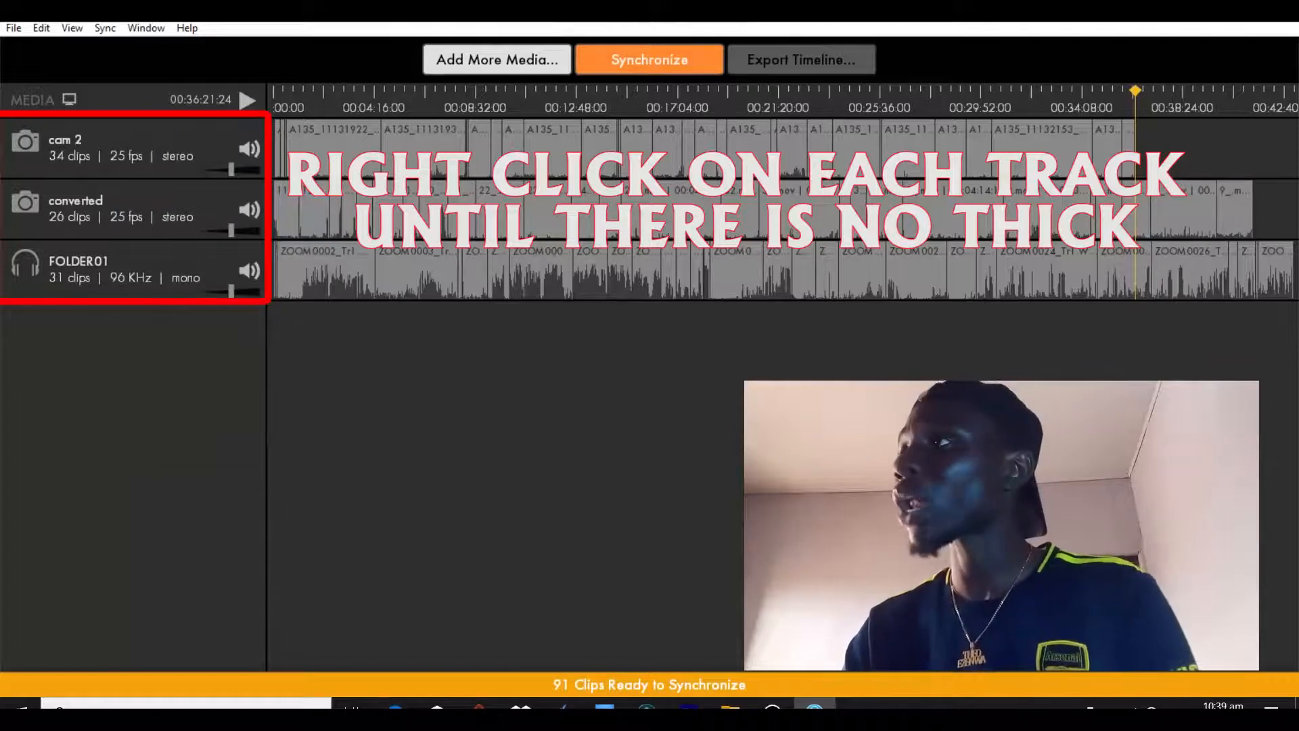
pyautogui.rightClick(137, 139)
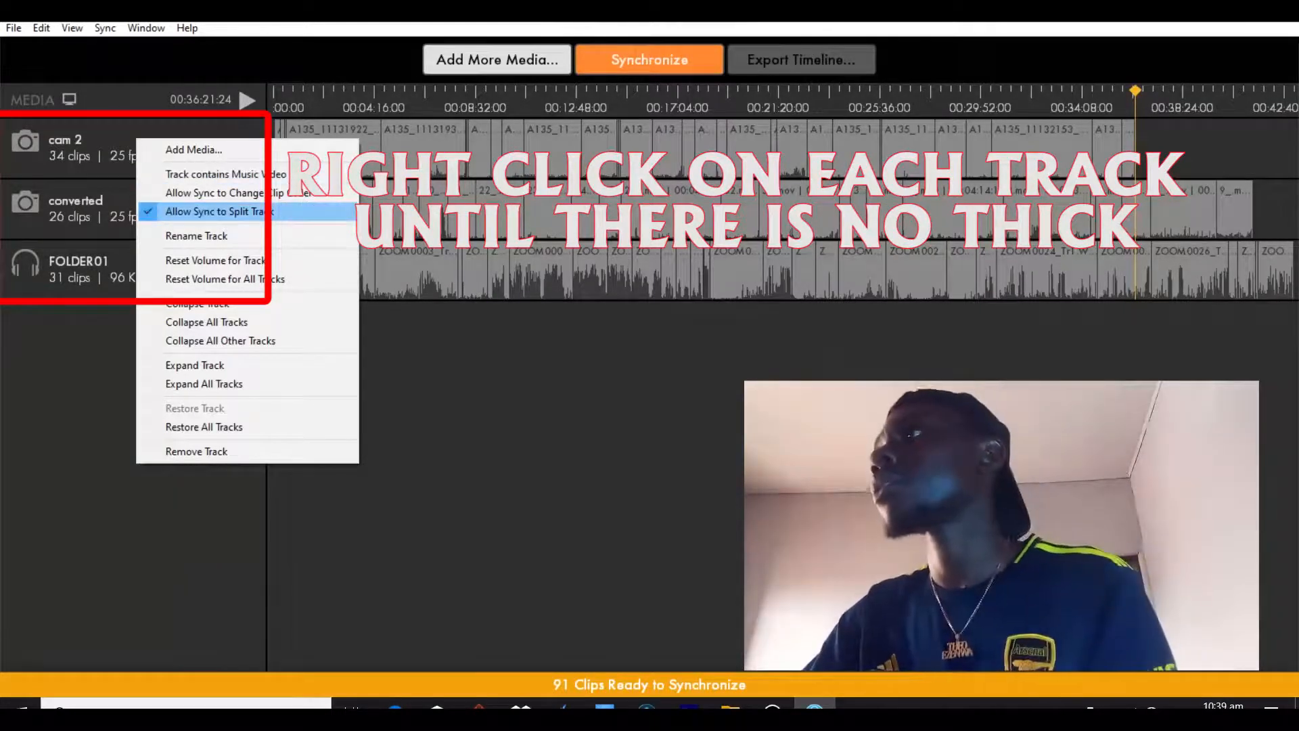
pyautogui.click(215, 211)
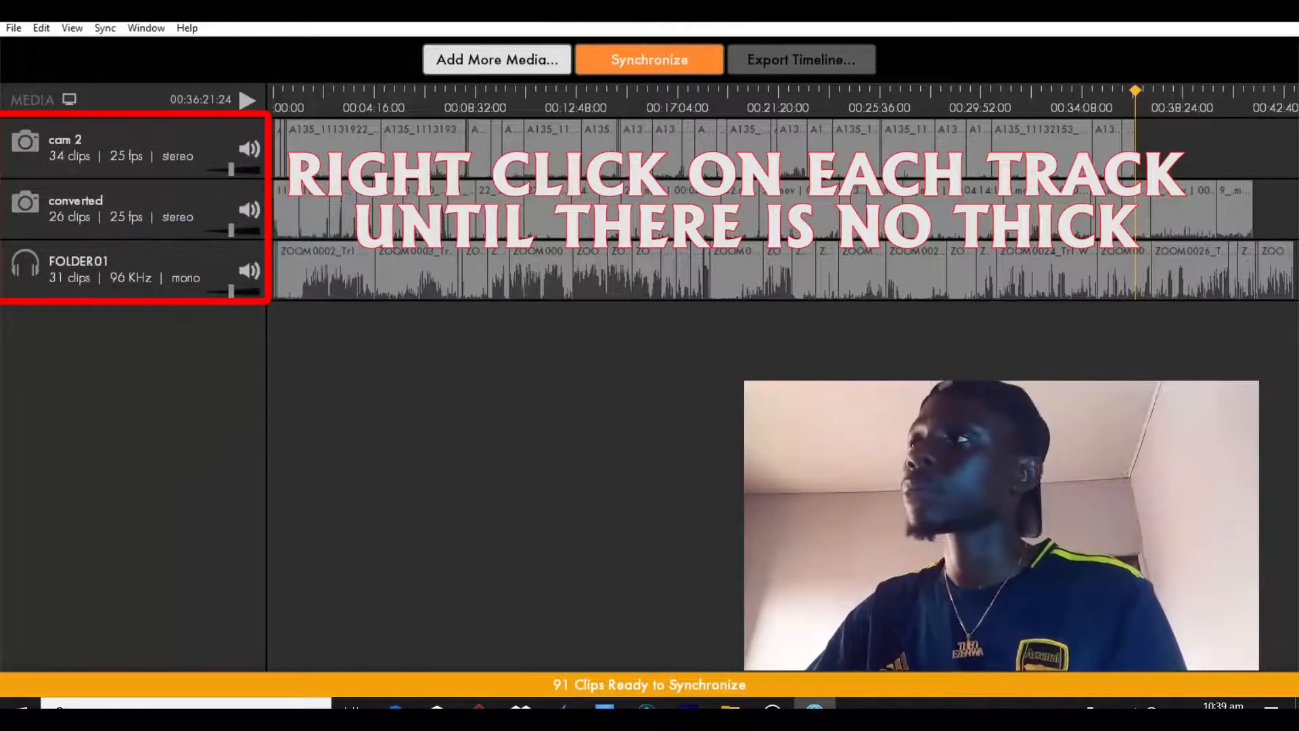
pyautogui.rightClick(154, 130)
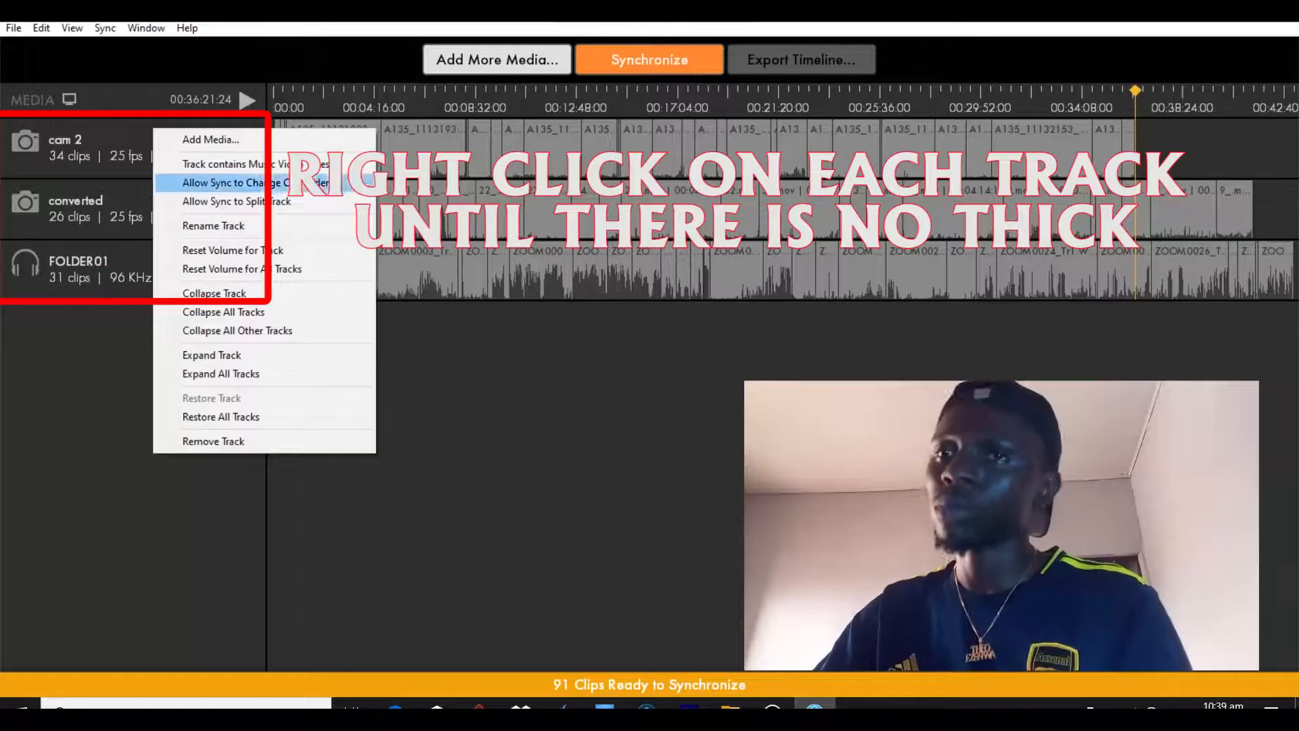
# Turn off Allow Sync to Change Clip Order for the converted track and check its sync options
pyautogui.rightClick(77, 206)
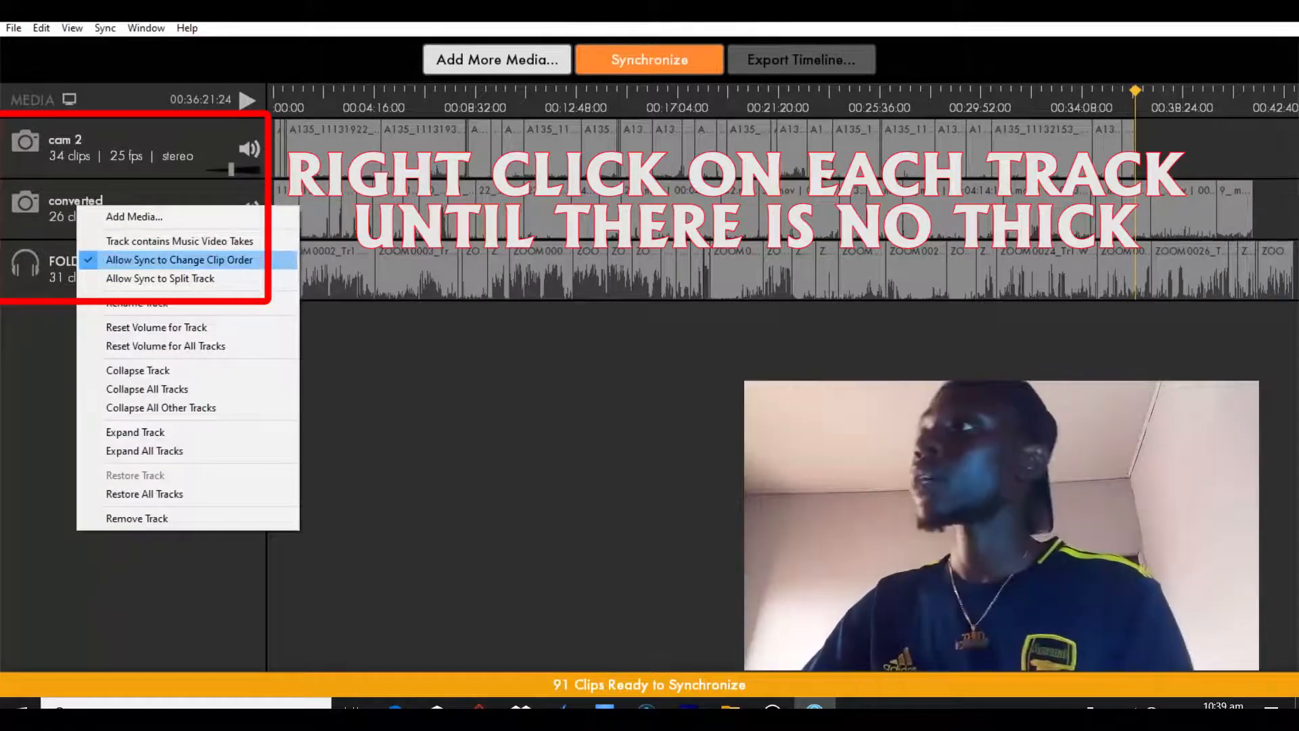
pyautogui.click(179, 260)
pyautogui.rightClick(128, 207)
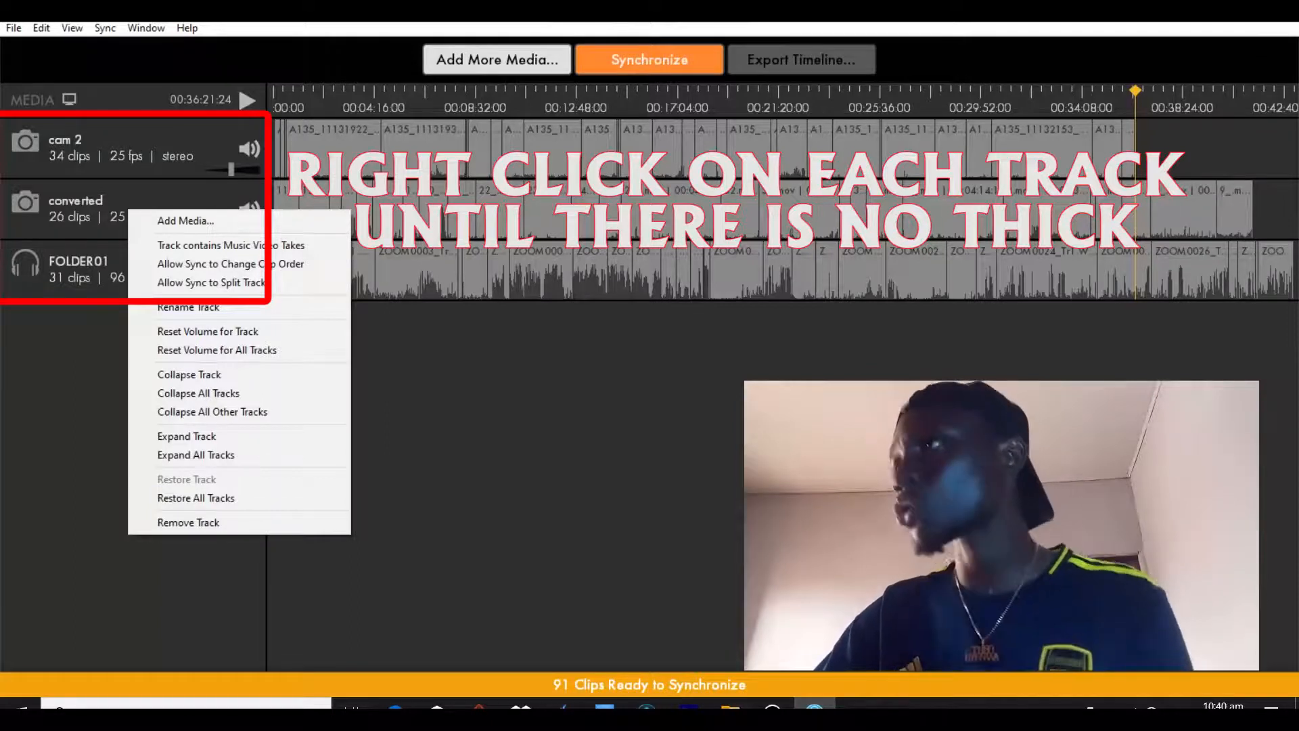
# Turn off Allow Sync to Split Track for the FOLDER01 track and synchronize all the clips again
pyautogui.rightClick(80, 266)
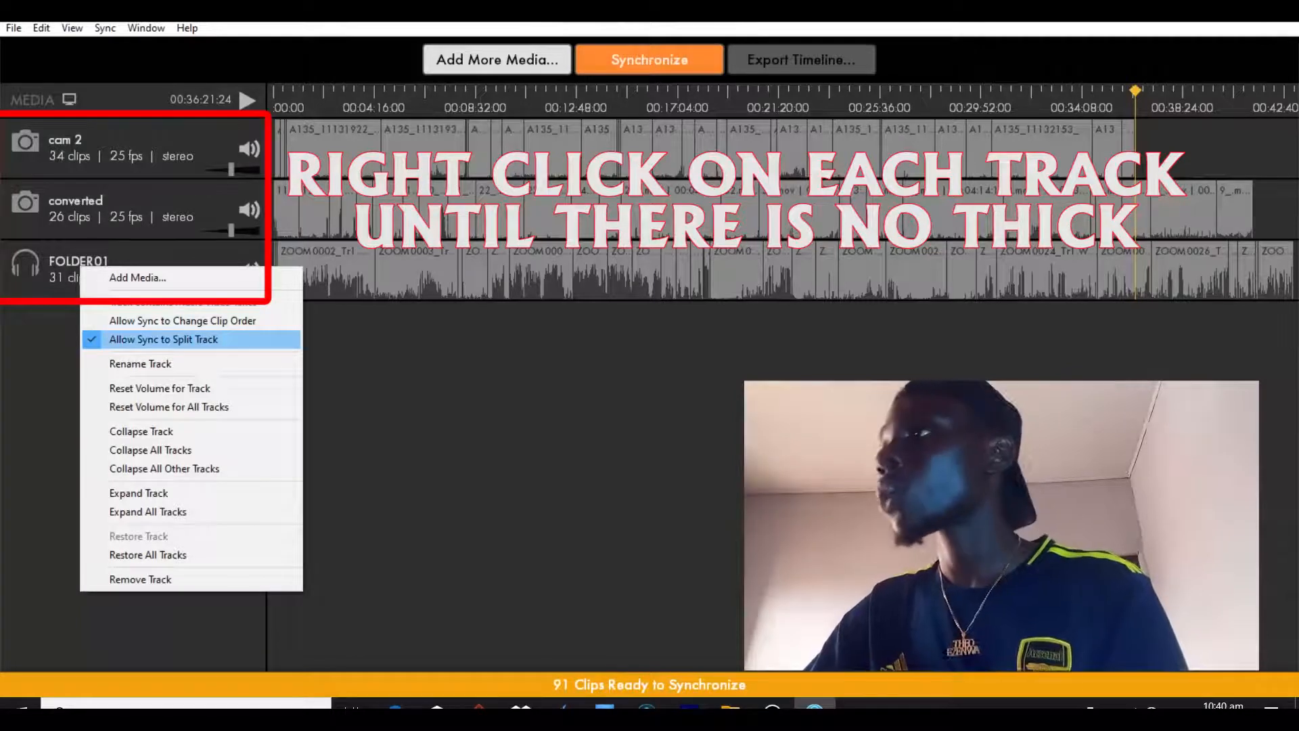
pyautogui.click(163, 339)
pyautogui.rightClick(97, 259)
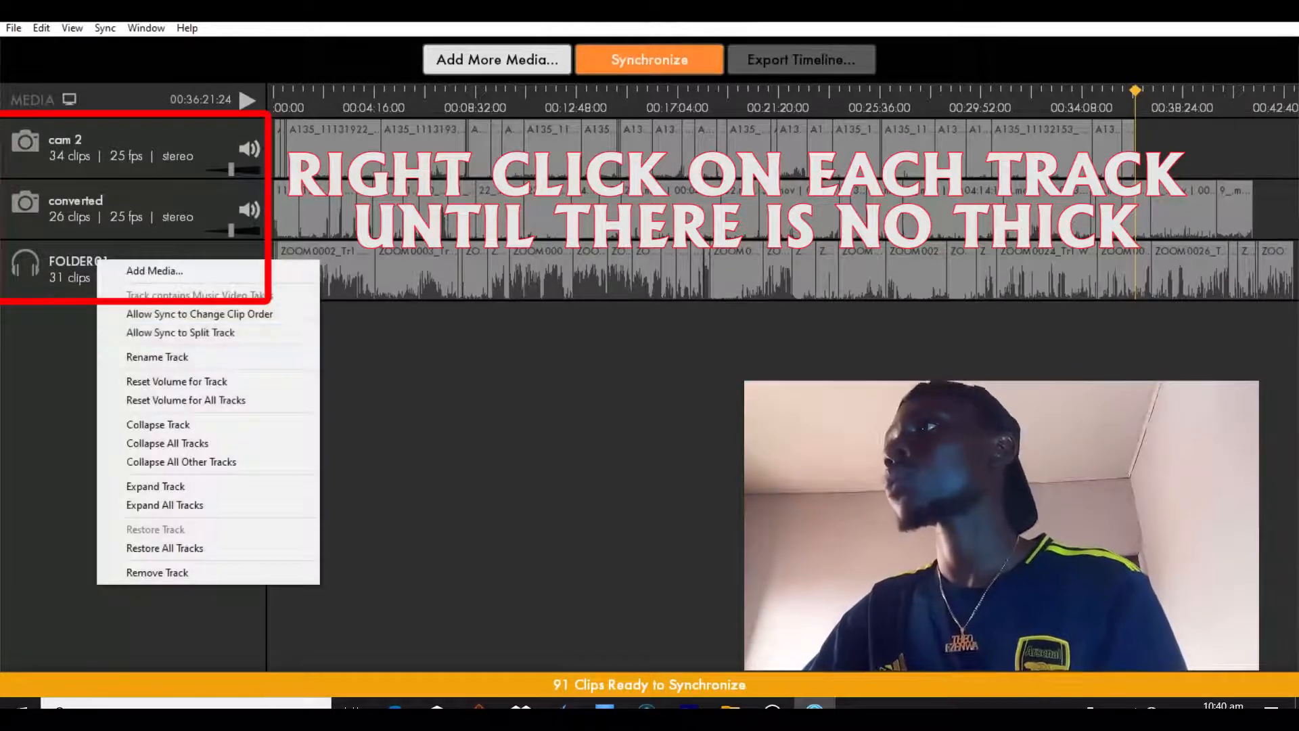
pyautogui.click(378, 345)
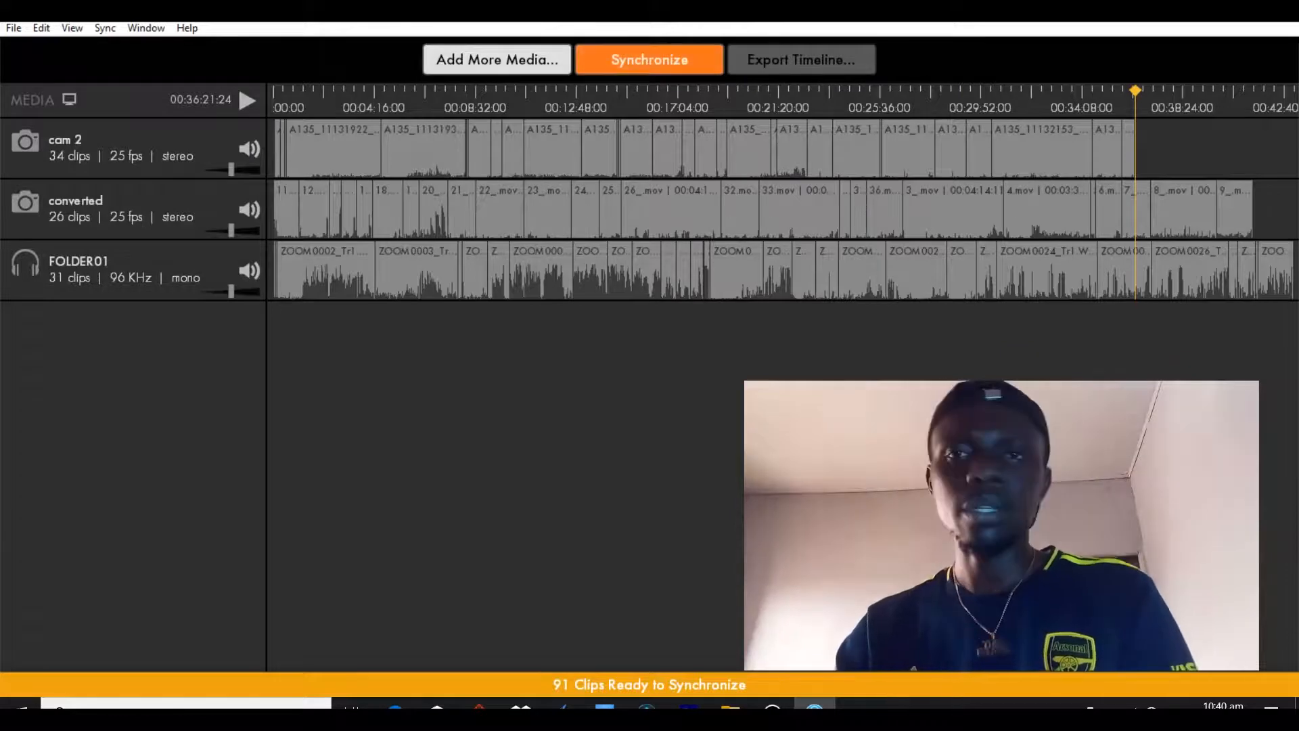
pyautogui.click(650, 59)
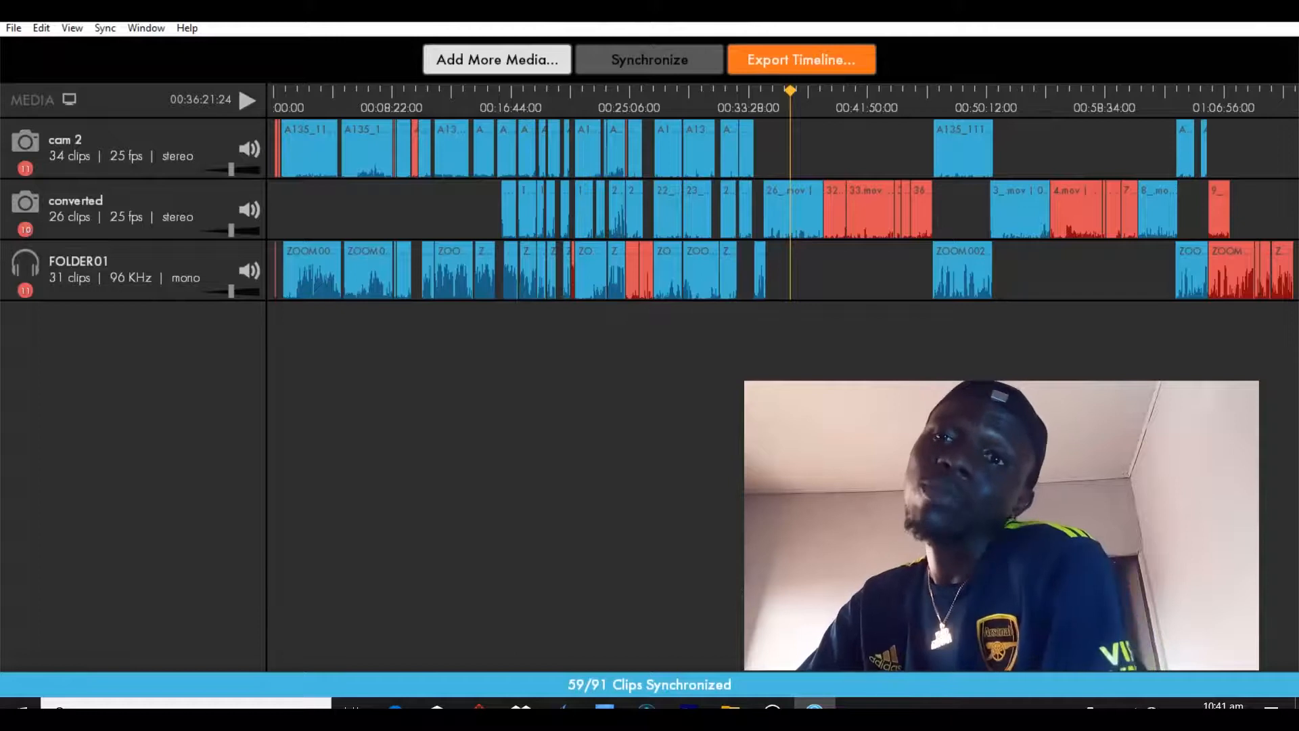
# Start exporting the timeline for Premiere Pro and browse to the dialogue Arum folder on Local Disk (D:) as save location
pyautogui.click(801, 59)
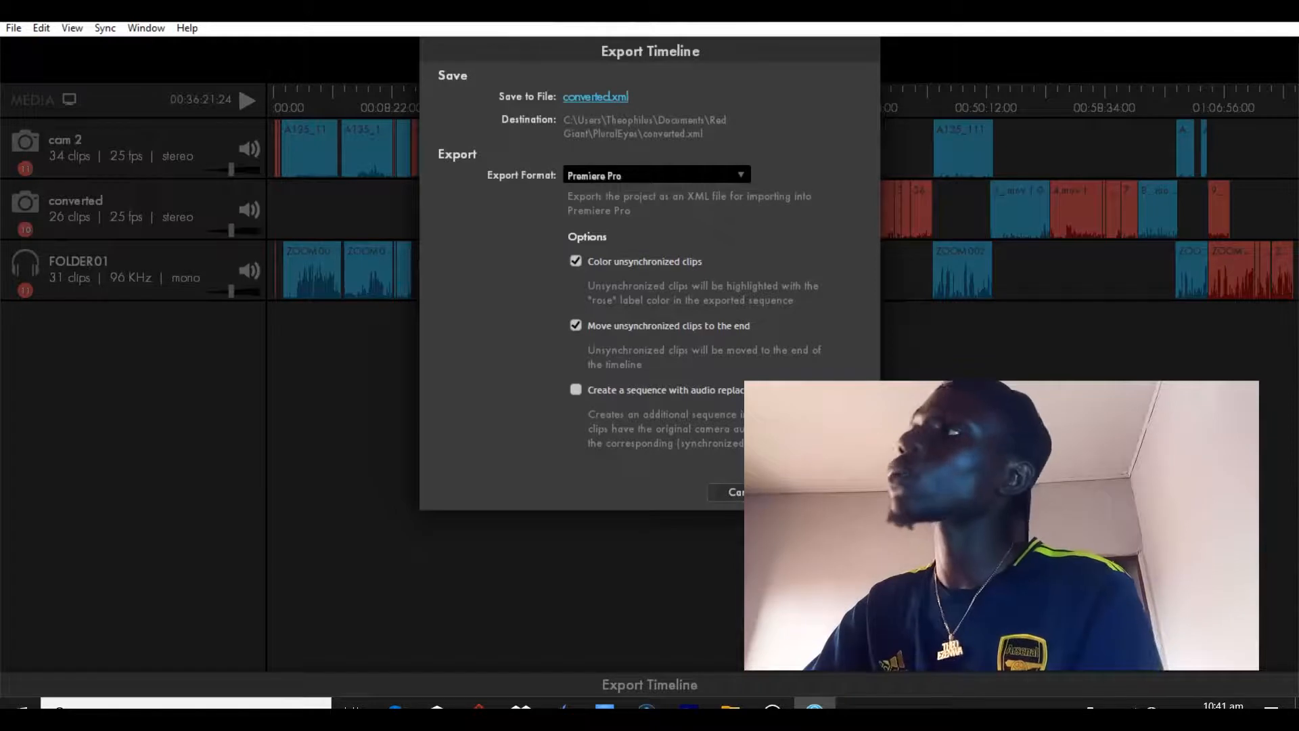
pyautogui.click(590, 97)
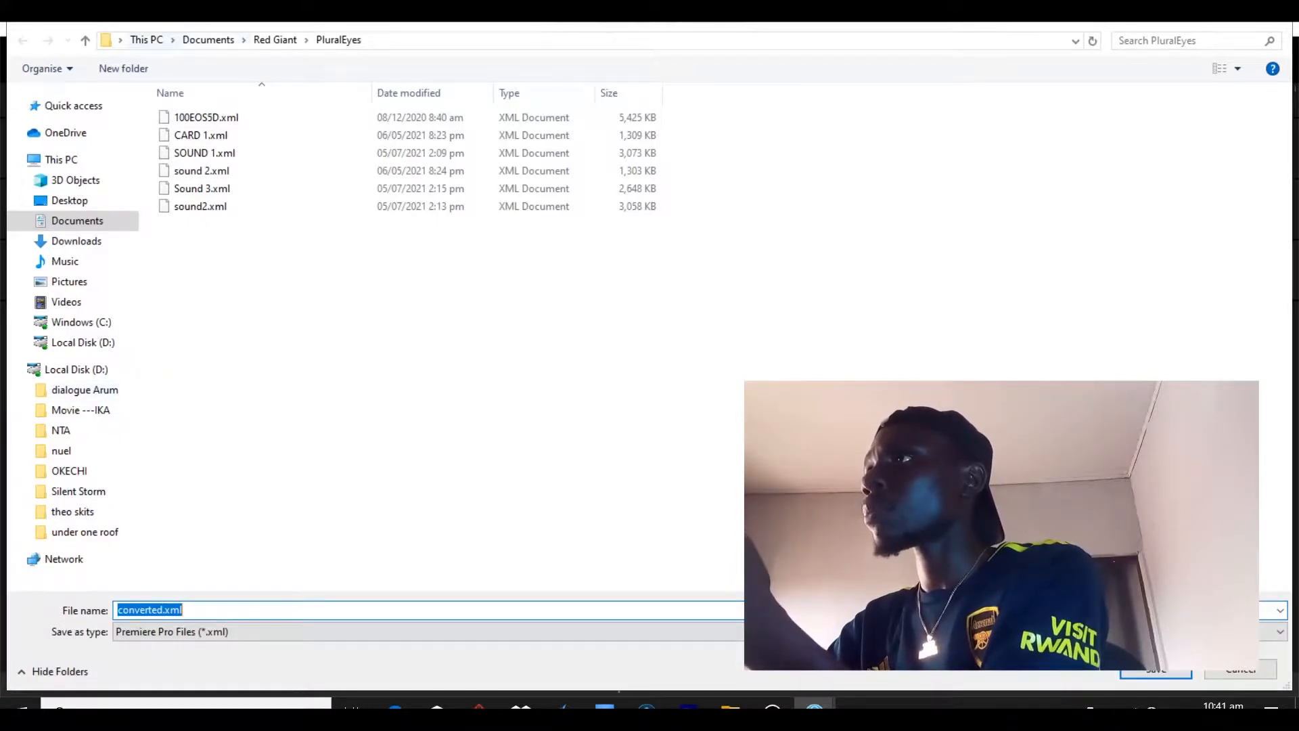
pyautogui.click(146, 39)
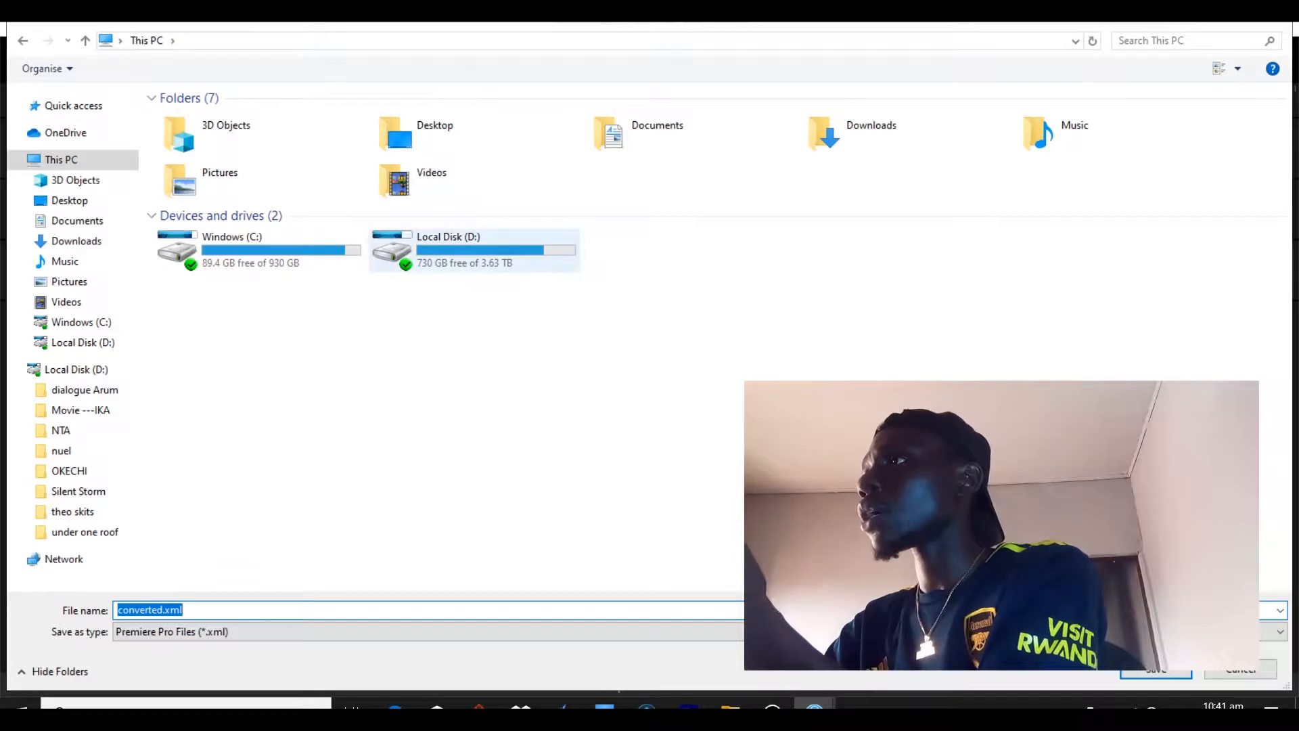
pyautogui.doubleClick(460, 257)
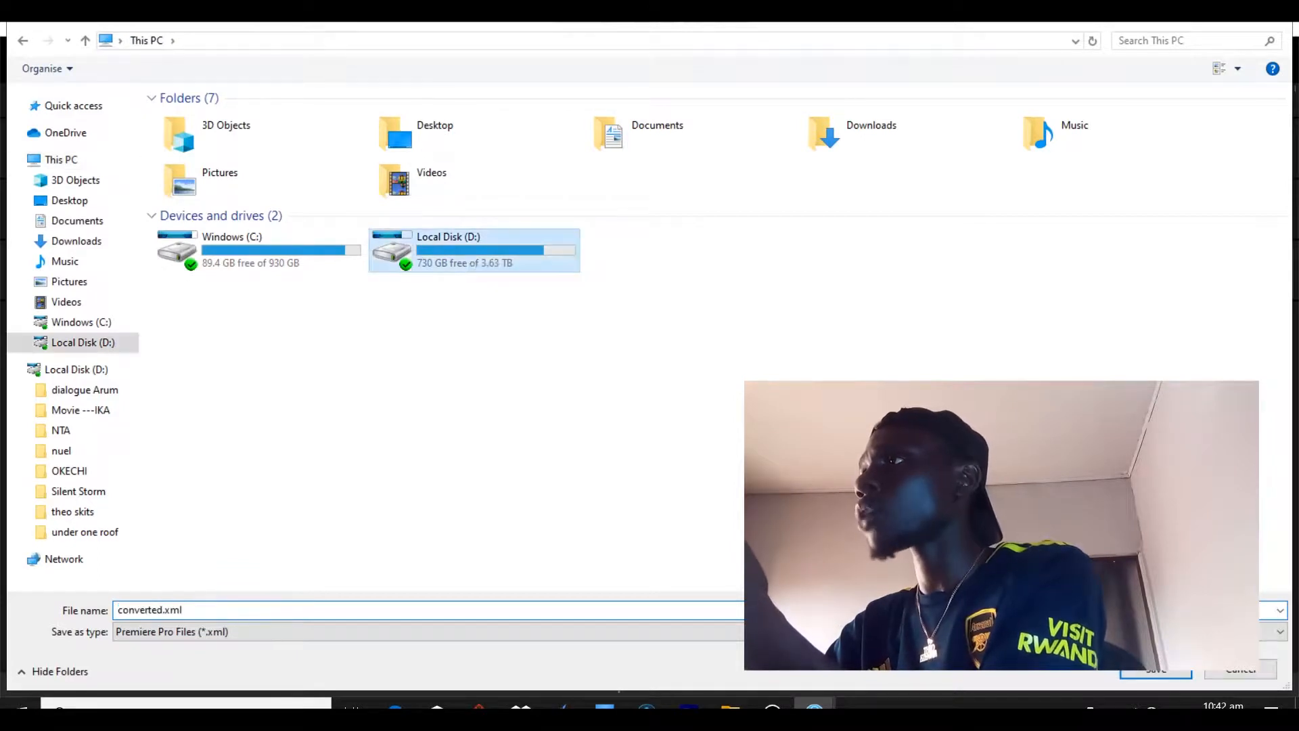
pyautogui.doubleClick(207, 117)
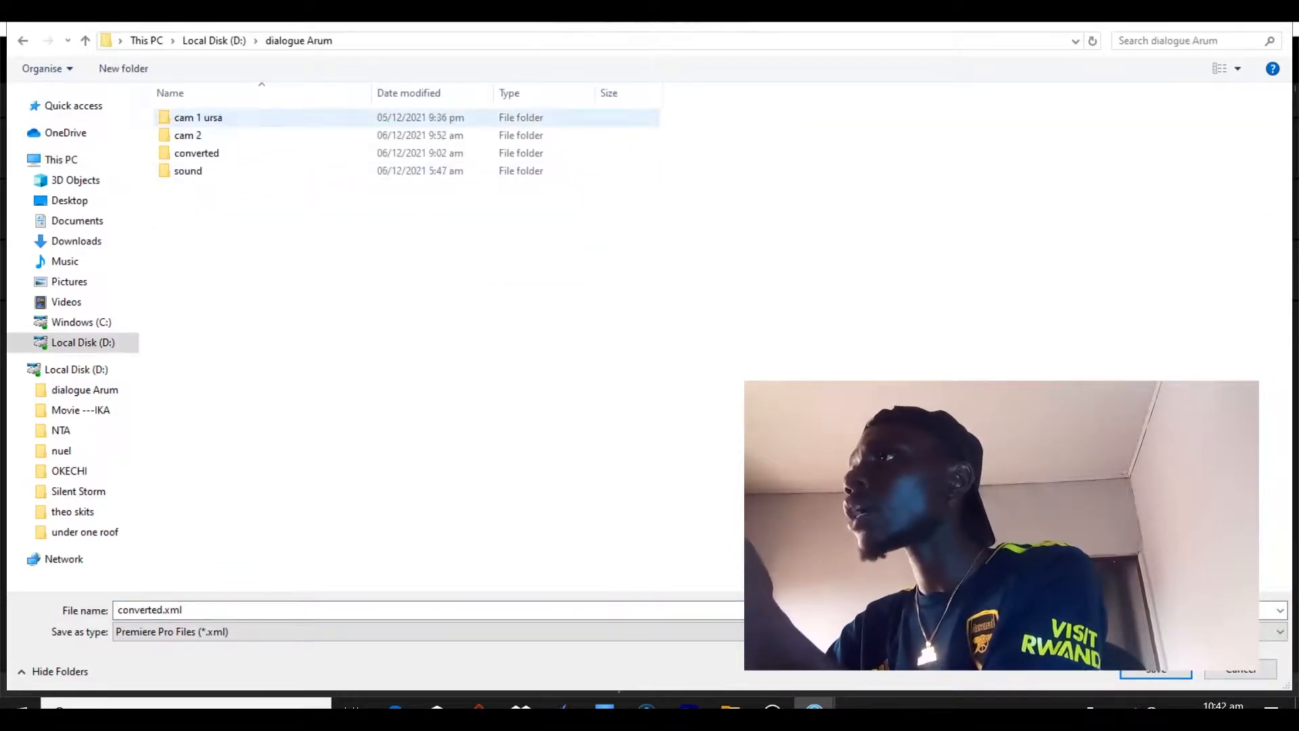
# Create a folder named sync inside dialogue Arum and open it
pyautogui.rightClick(312, 334)
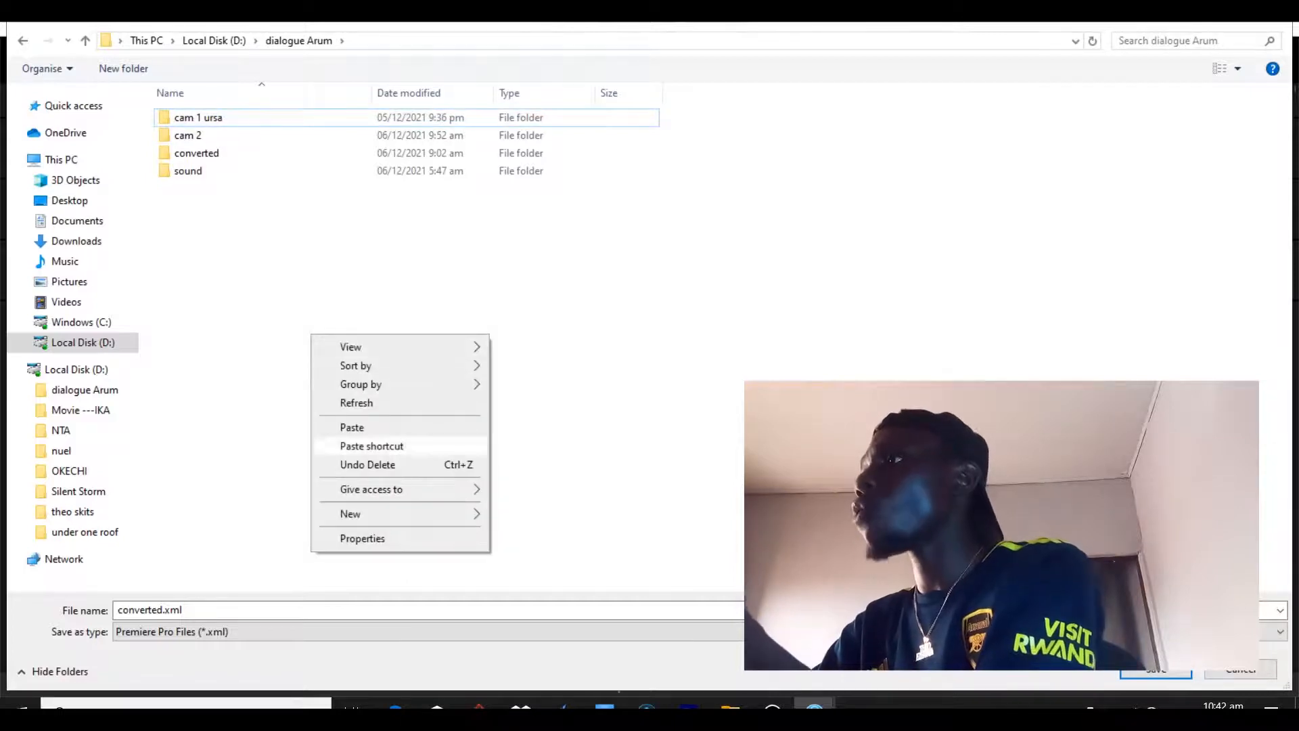
pyautogui.moveTo(406, 513)
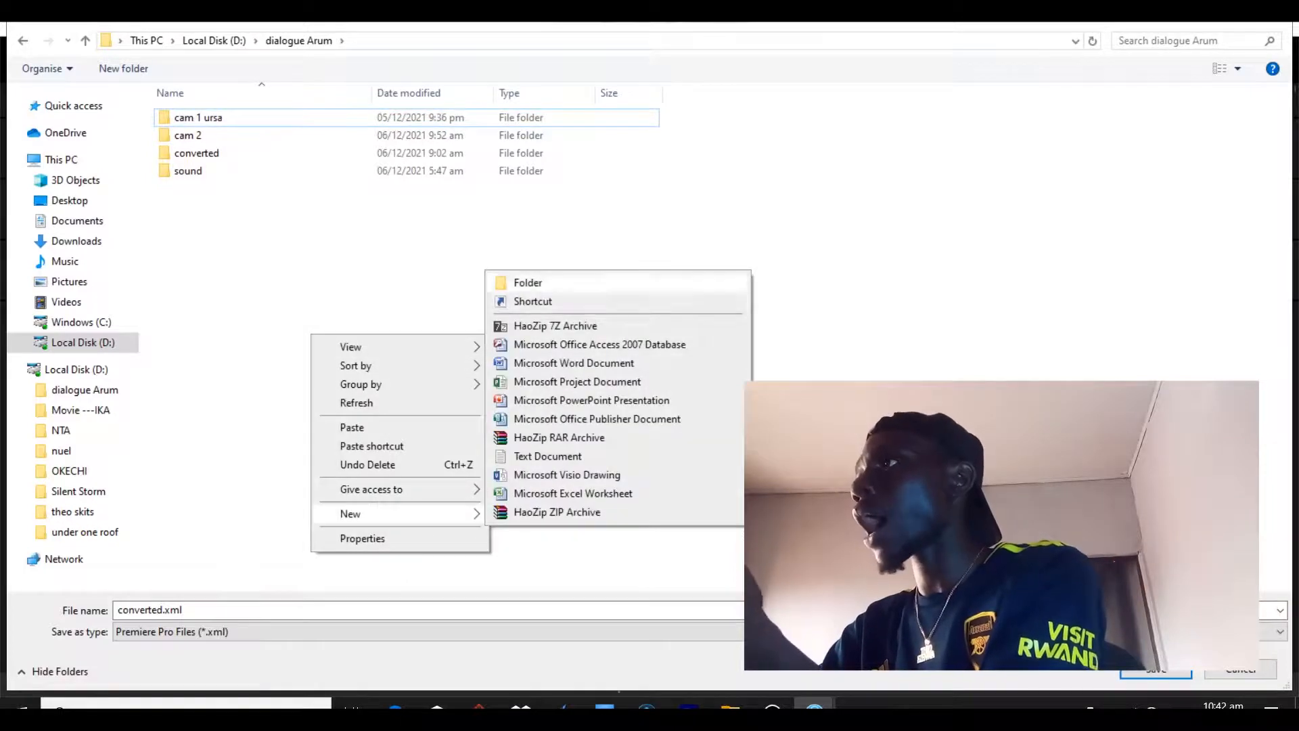
pyautogui.click(527, 283)
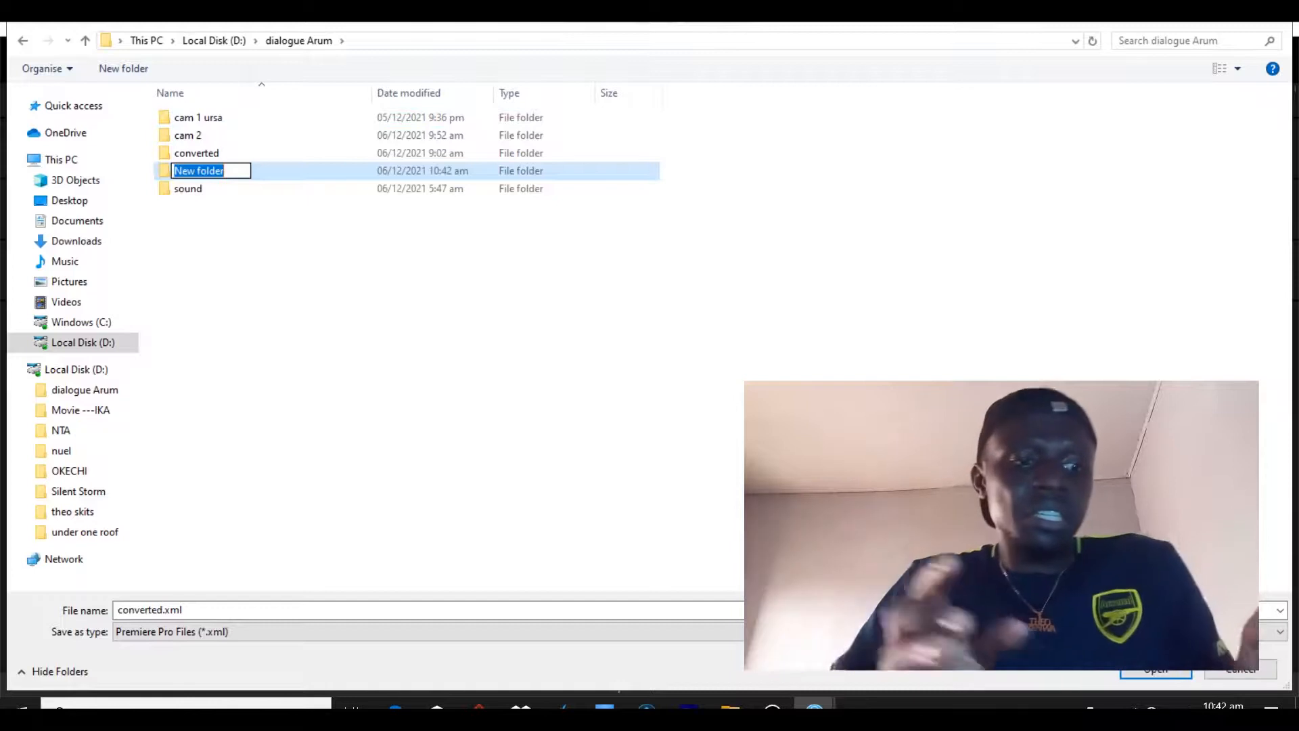
pyautogui.write('s')
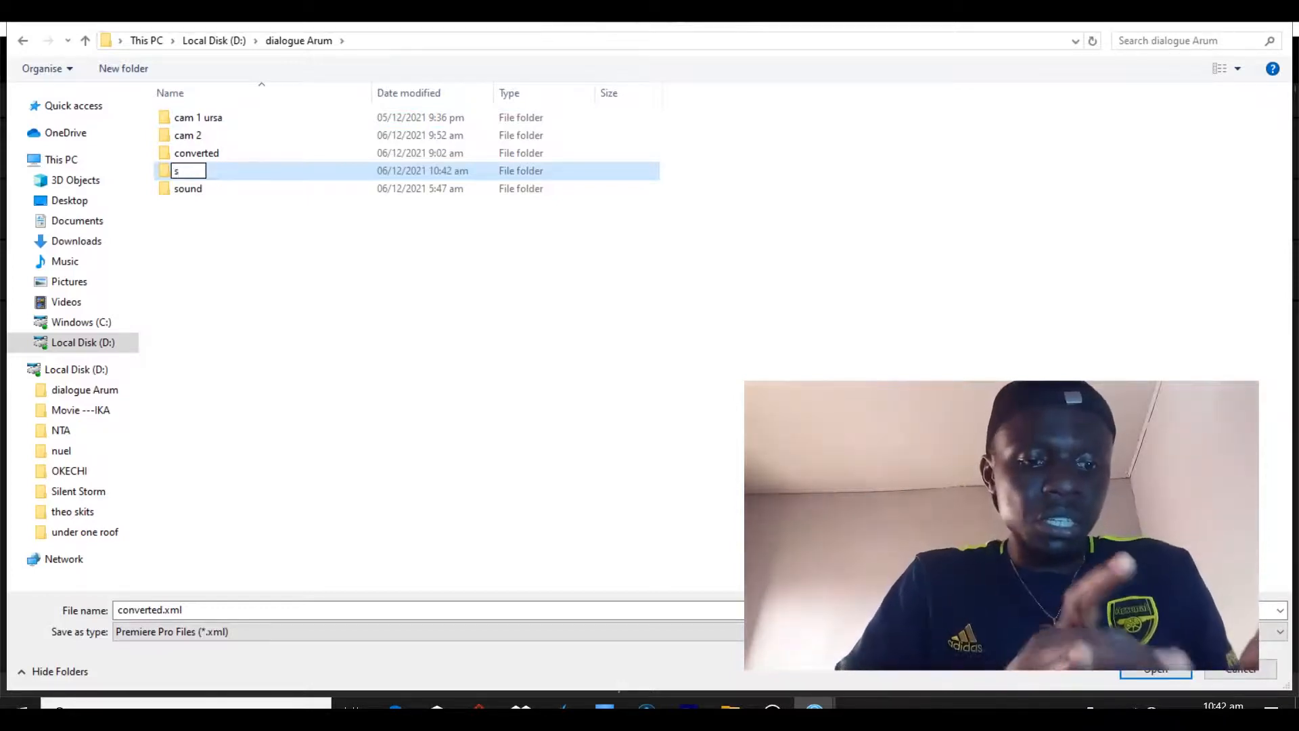
pyautogui.write('ync')
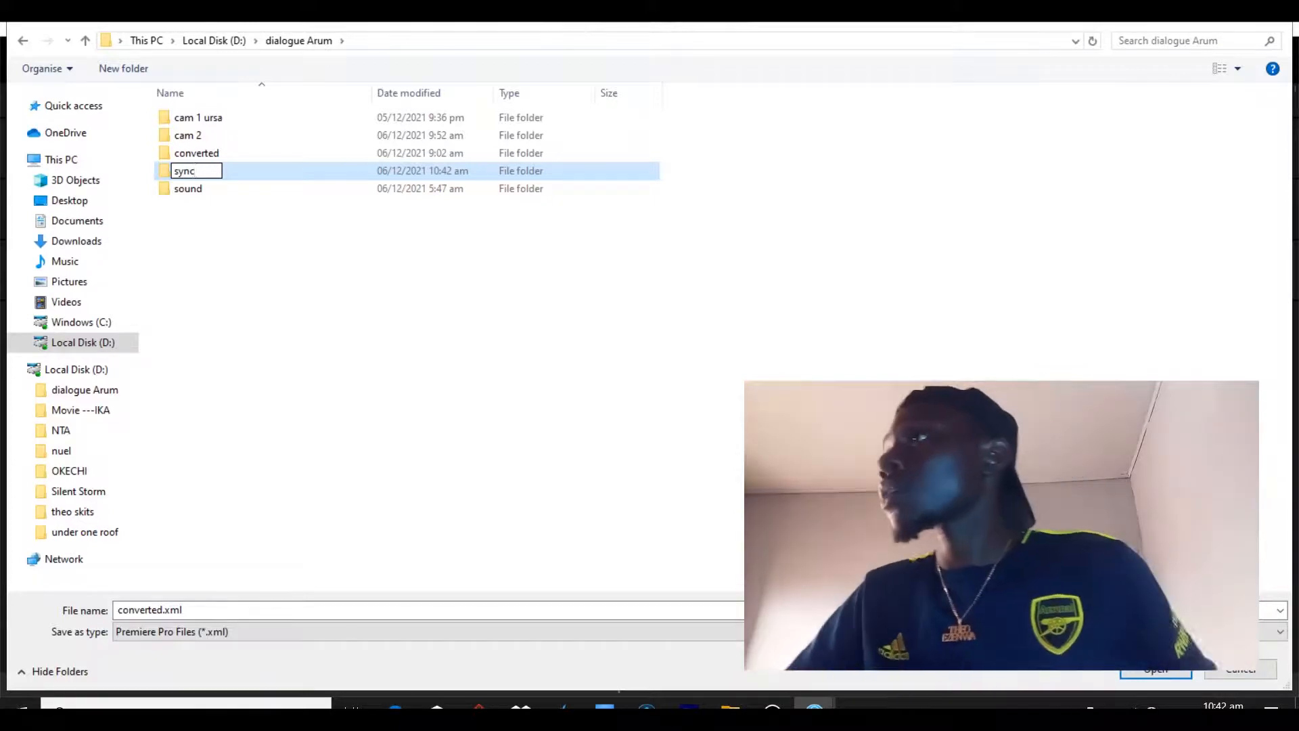
pyautogui.press('Return')
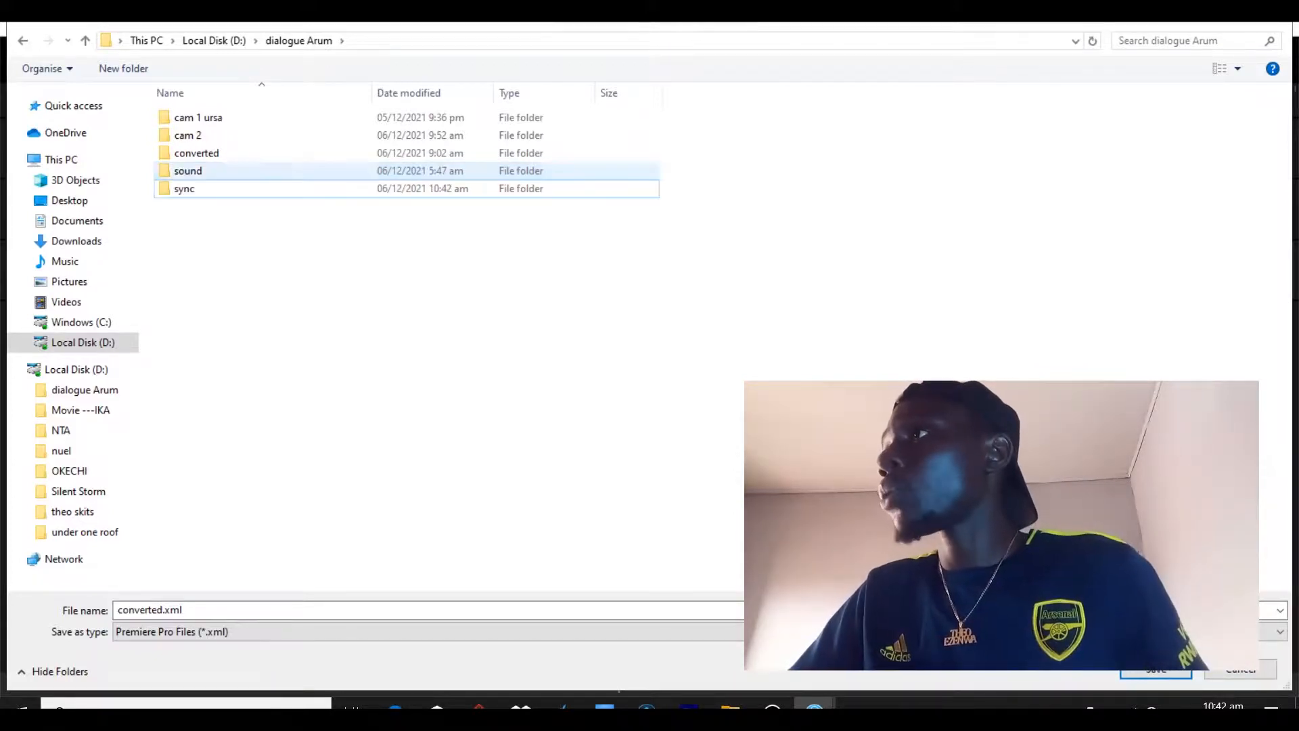
pyautogui.press('Return')
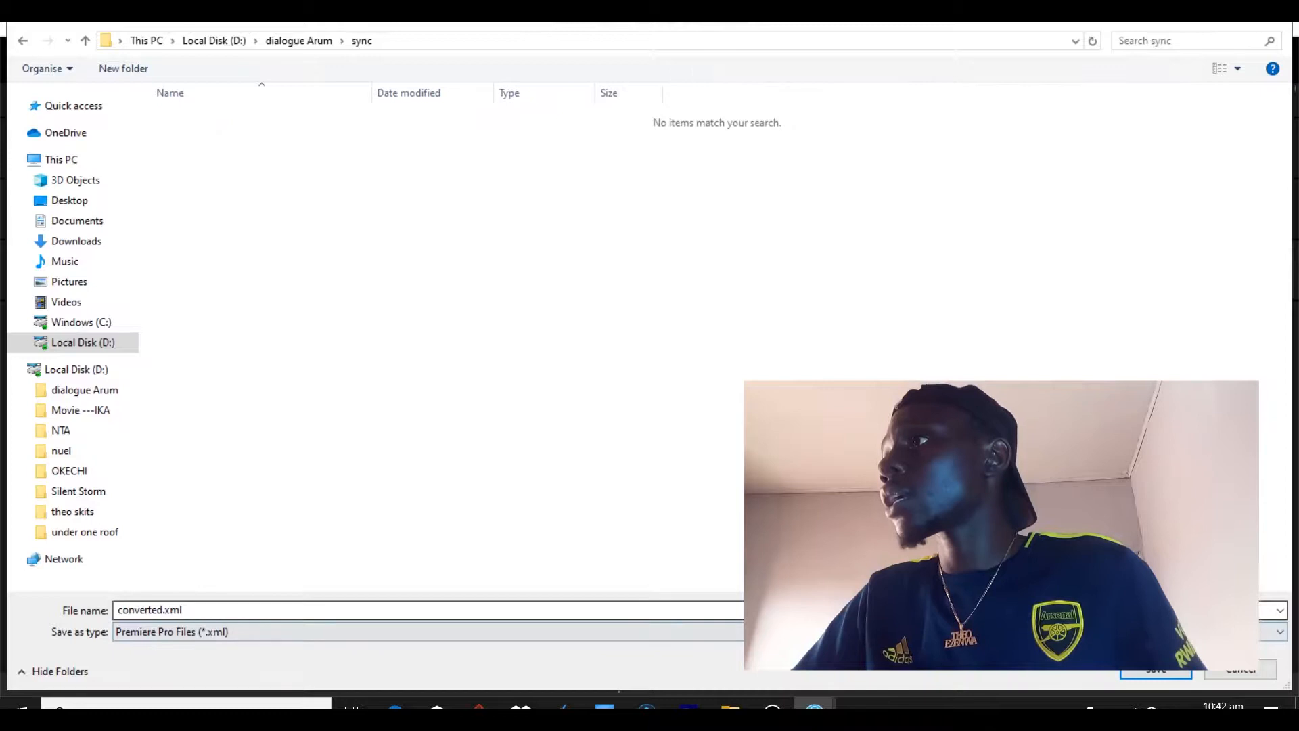
# Name the export file sync version and confirm the sync folder as its destination
pyautogui.click(150, 610)
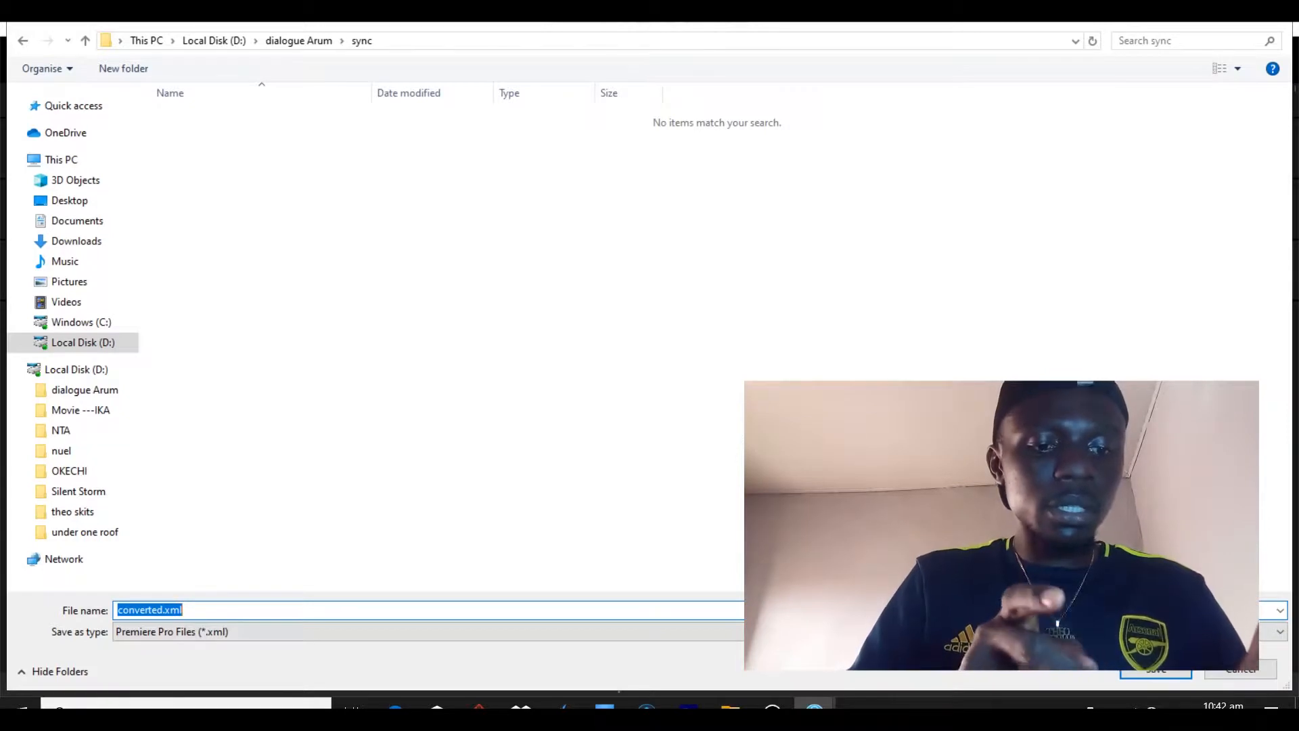
pyautogui.write('syn')
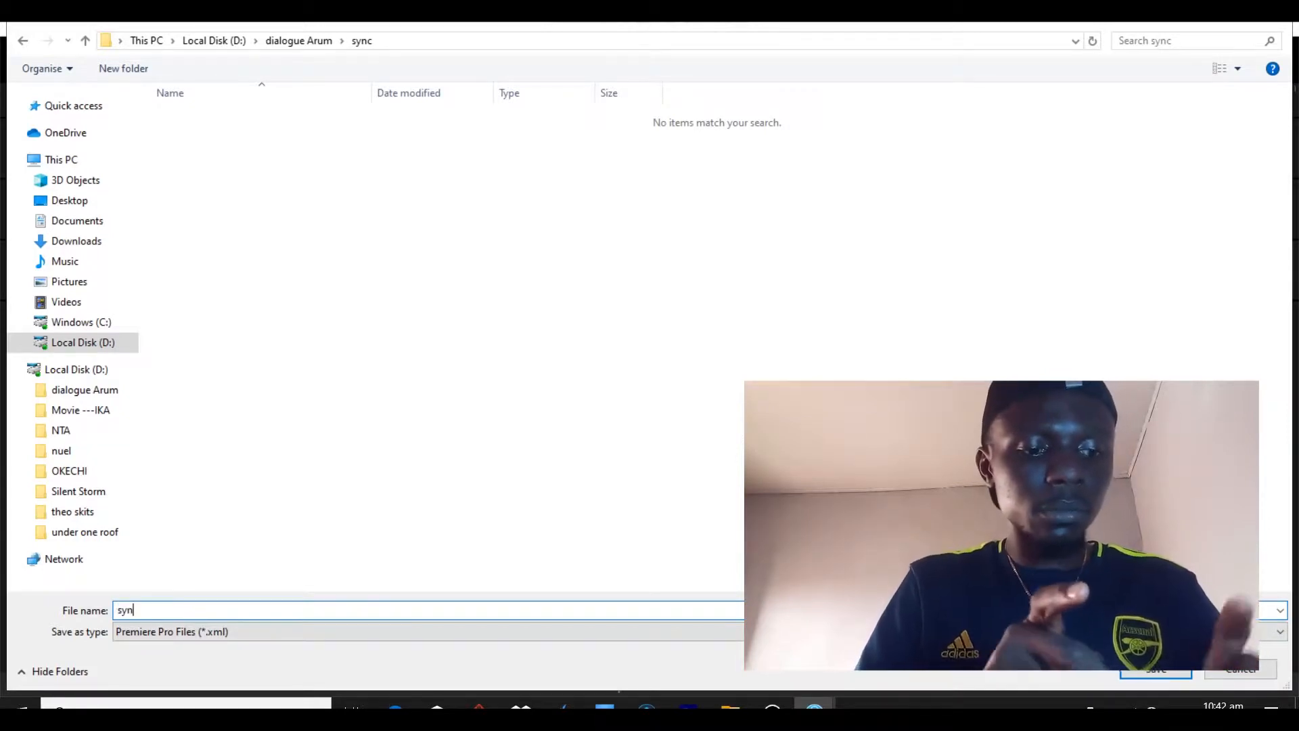
pyautogui.write('c versio')
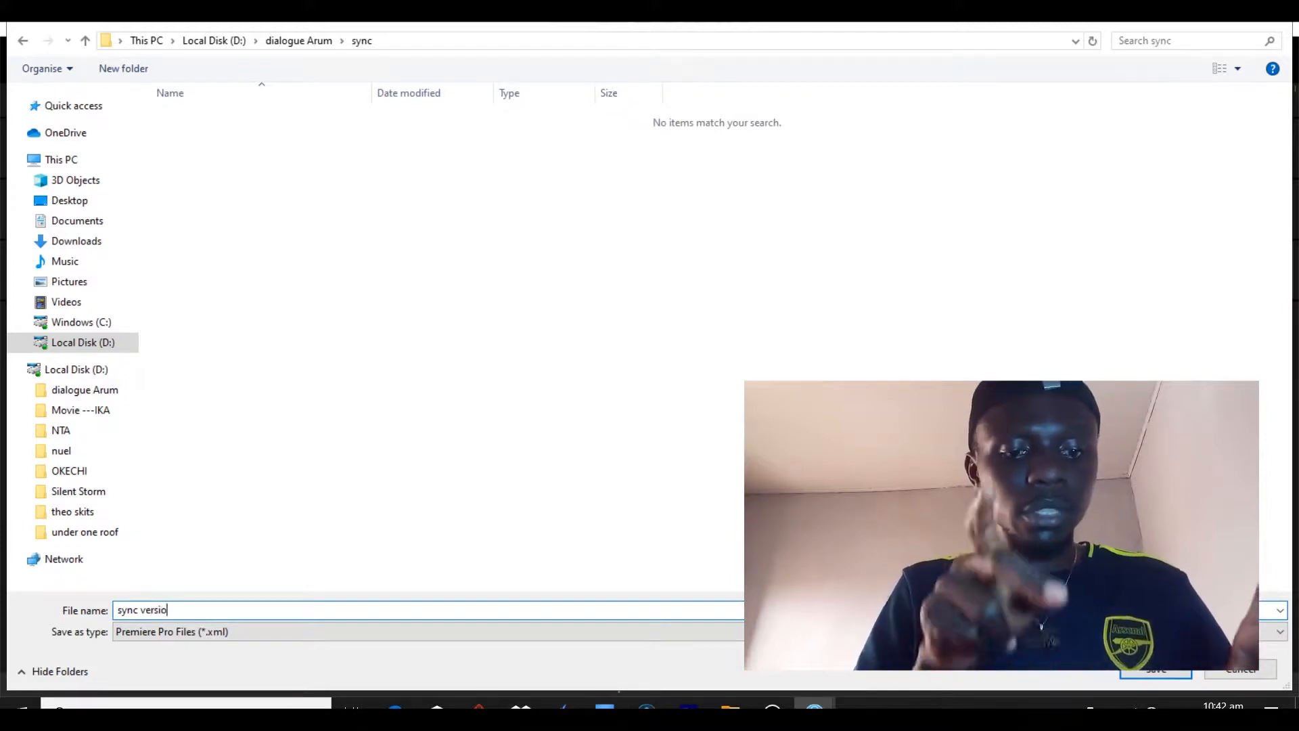
pyautogui.write('n')
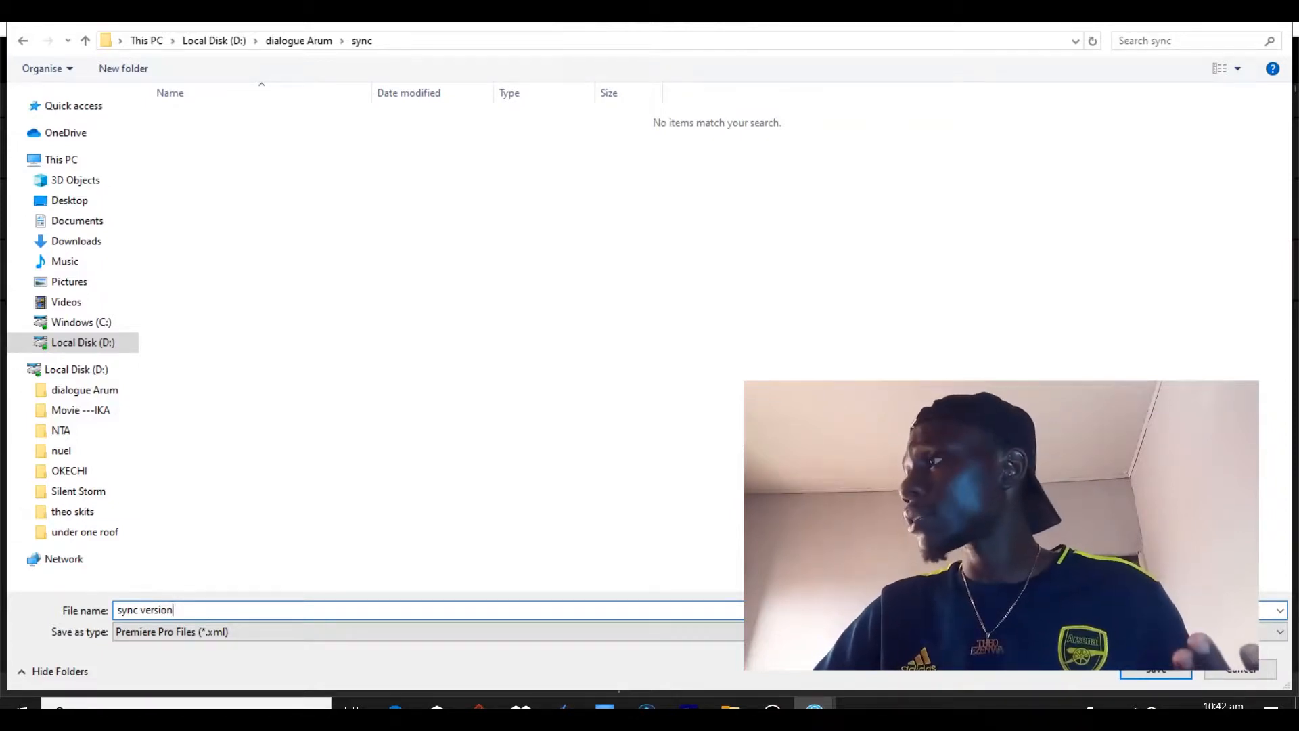
pyautogui.press('Return')
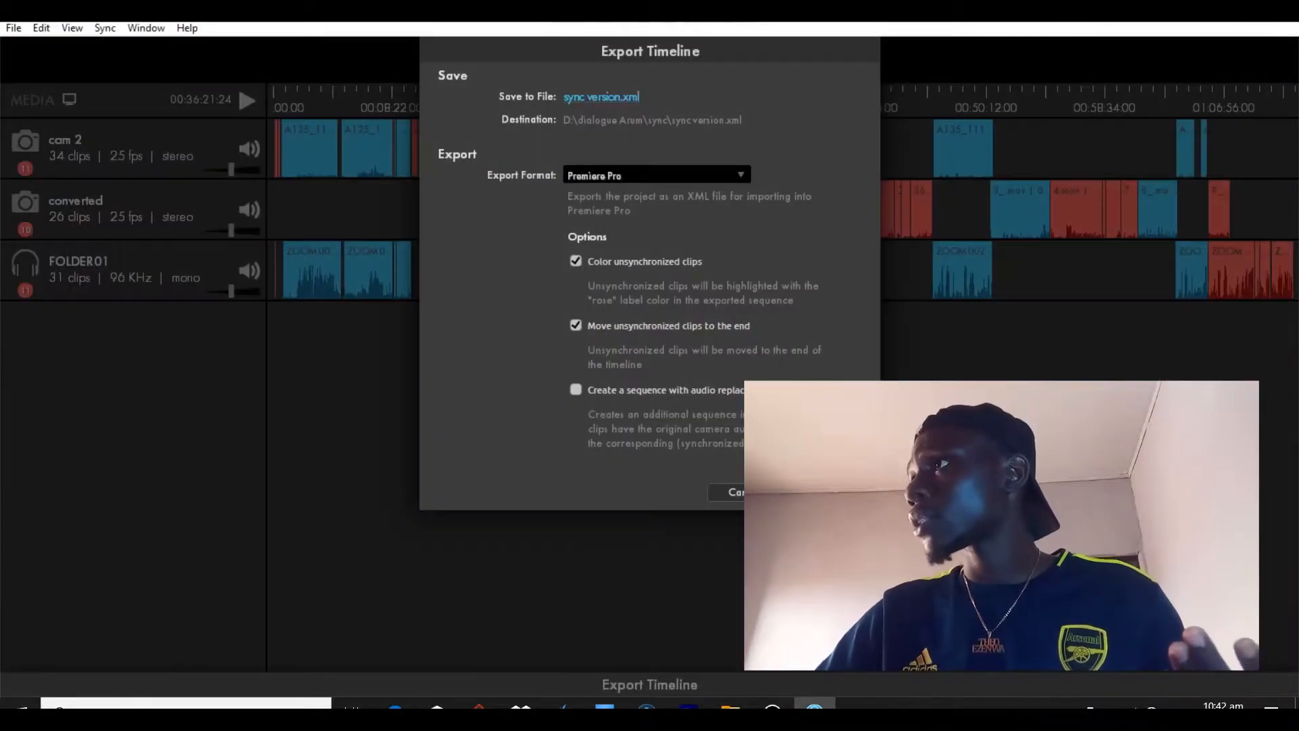